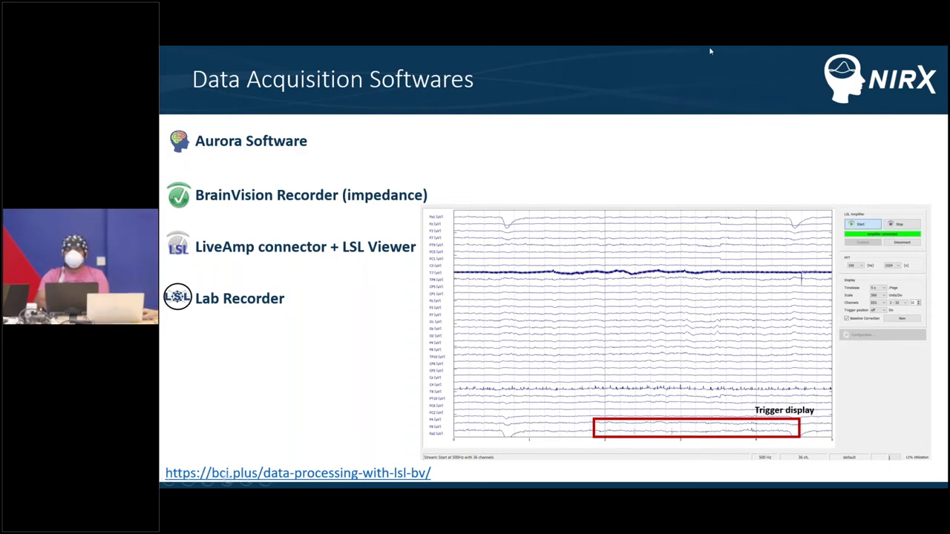
- Exit the slideshow and get PowerPoint out of the way, and connect the LiveAmp Console to the LiveAmp found within range
{"action": "key", "text": "Escape"}
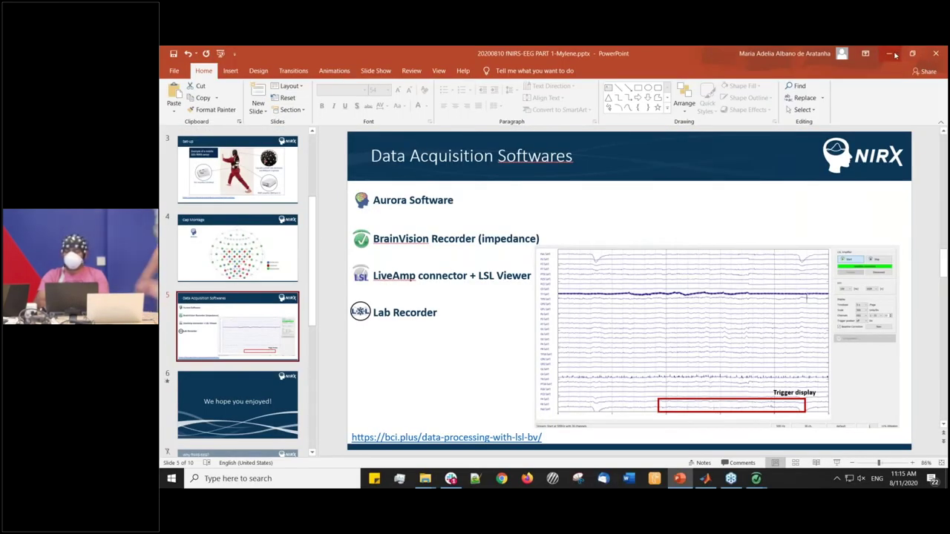
{"action": "left_click", "coordinate": [894, 54]}
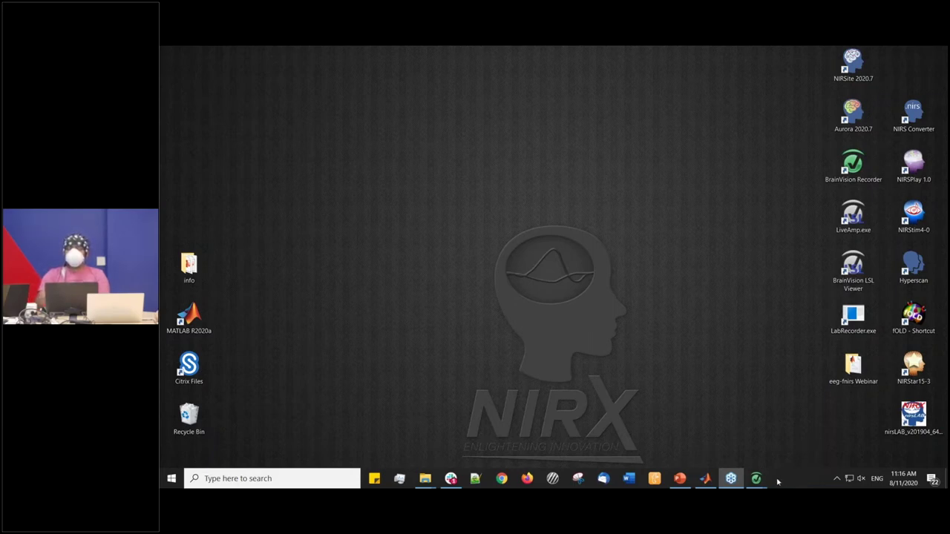
{"action": "left_click", "coordinate": [798, 445]}
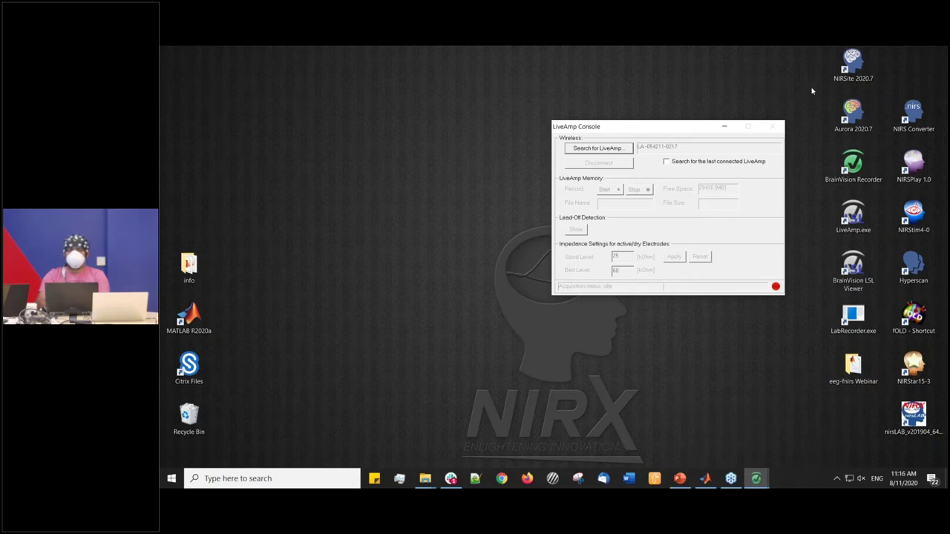
{"action": "left_click", "coordinate": [725, 129]}
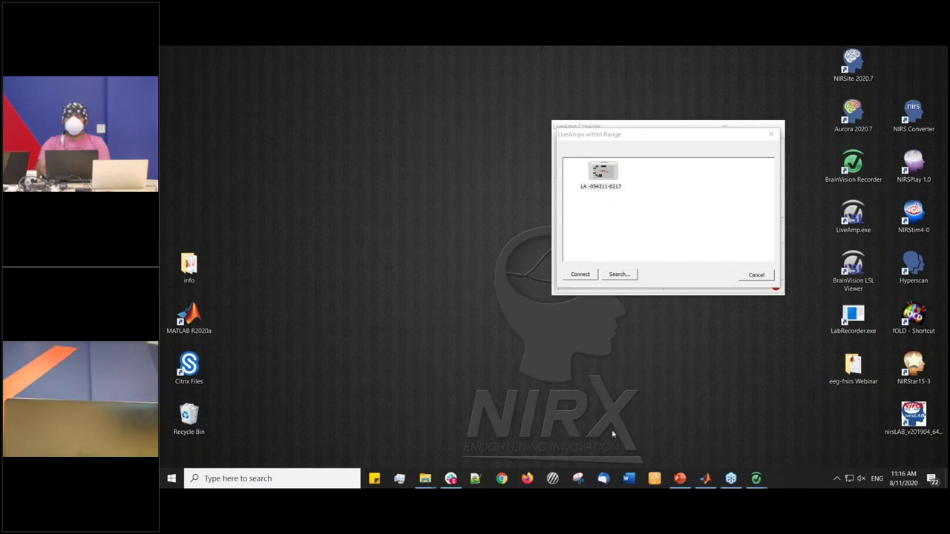
{"action": "left_click", "coordinate": [602, 185]}
{"action": "left_click", "coordinate": [579, 275]}
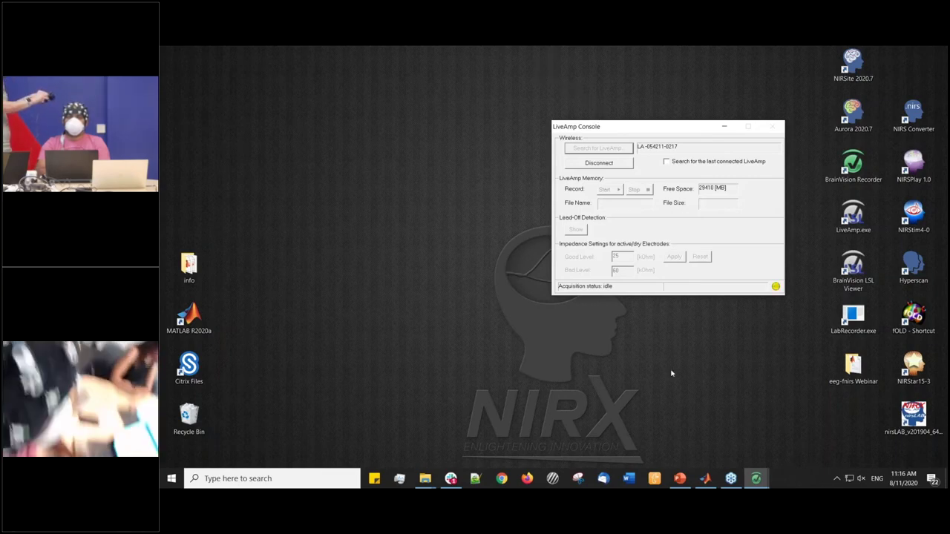
- Run an impedance check in BrainVision Recorder and examine the electrode map, especially electrode CP1
{"action": "mouse_move", "coordinate": [755, 478]}
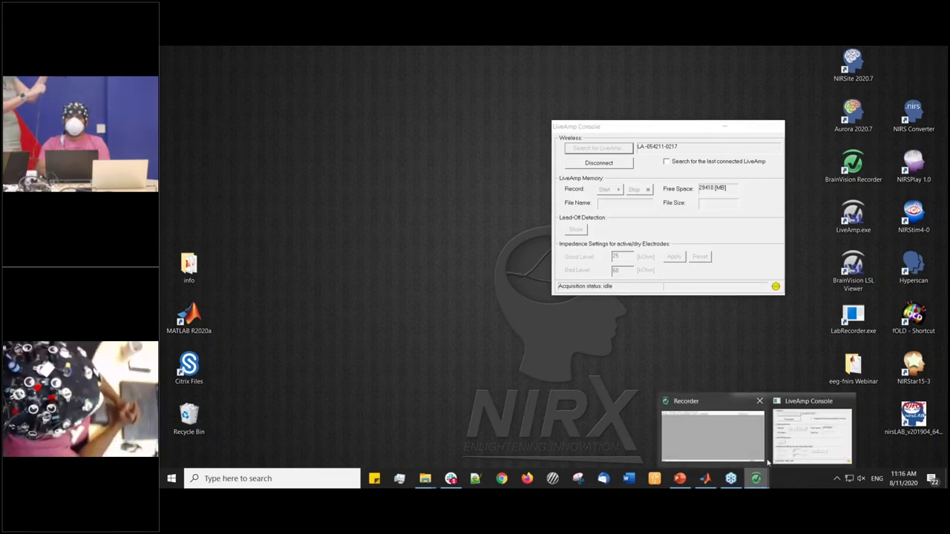
{"action": "left_click", "coordinate": [693, 445]}
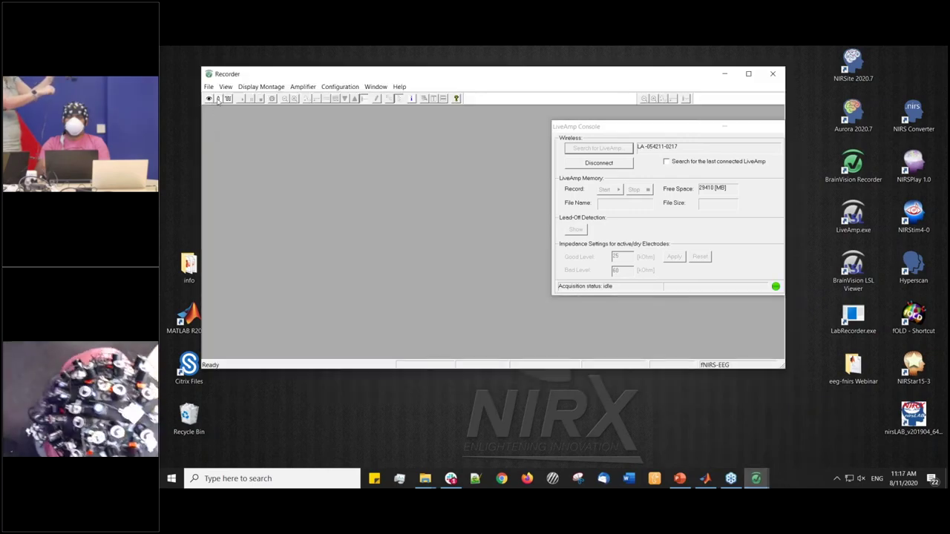
{"action": "left_click", "coordinate": [218, 99]}
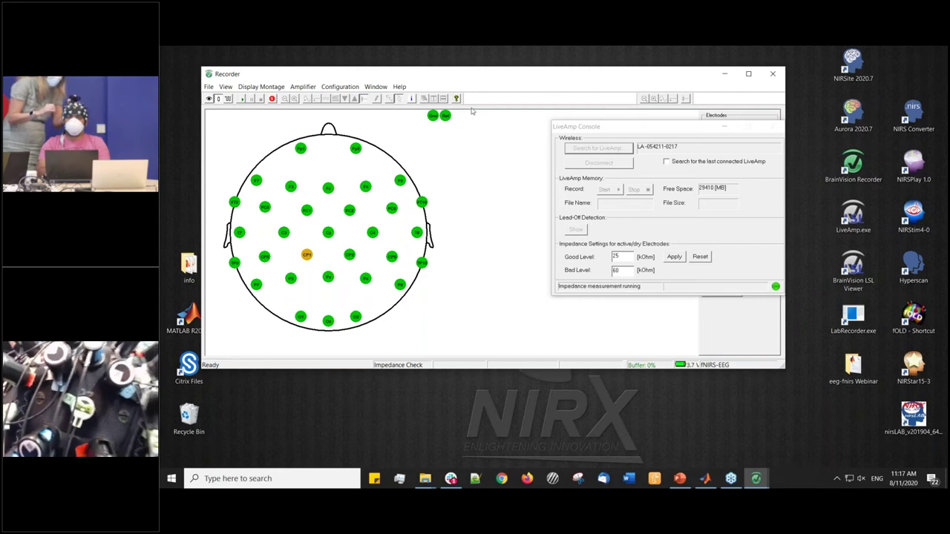
{"action": "mouse_move", "coordinate": [400, 181]}
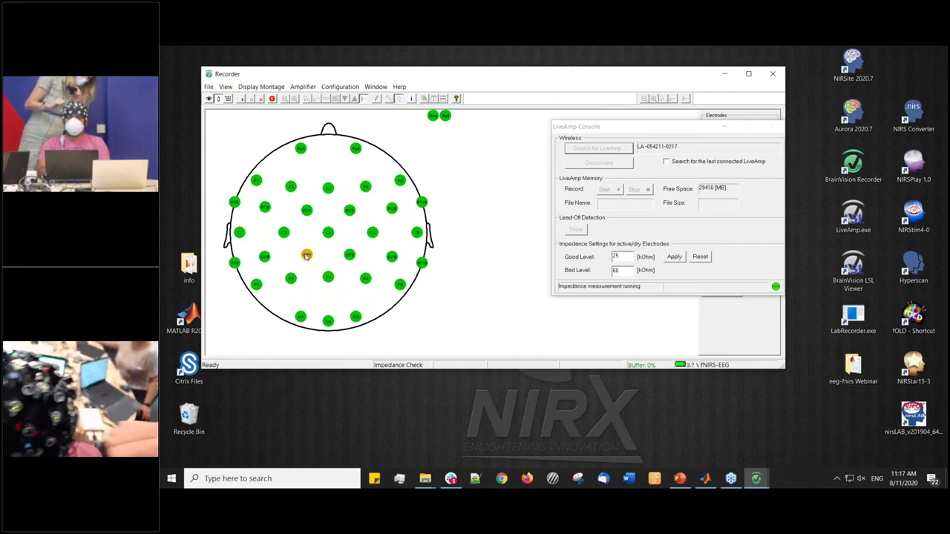
{"action": "mouse_move", "coordinate": [306, 256]}
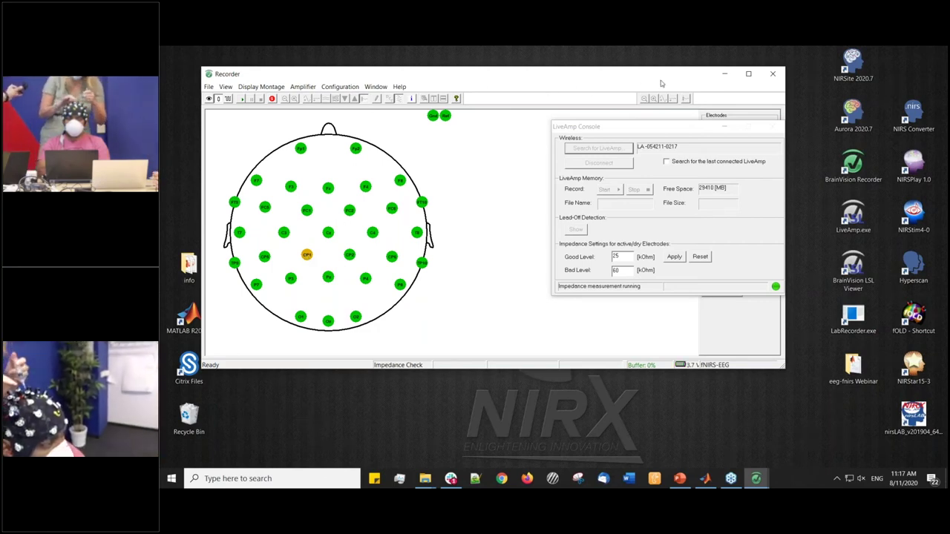
{"action": "left_click", "coordinate": [720, 77]}
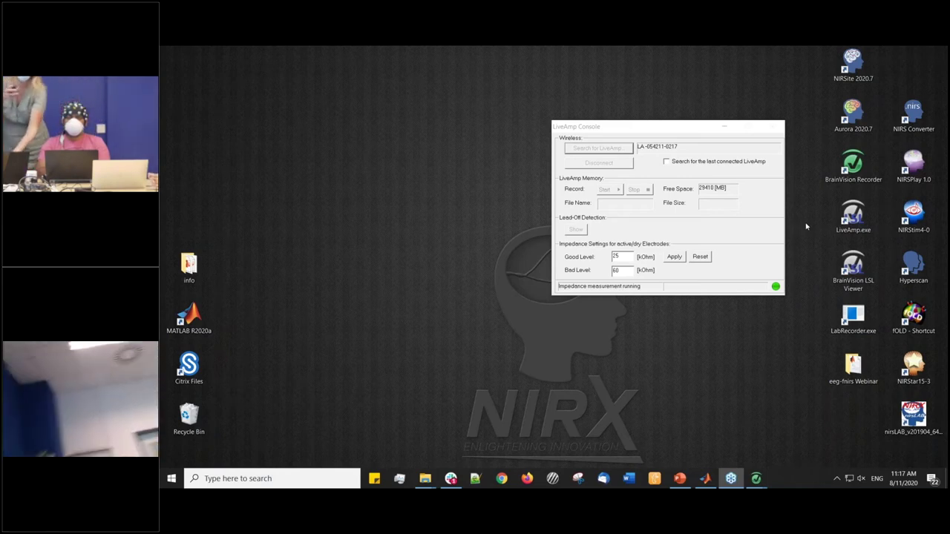
{"action": "mouse_move", "coordinate": [756, 479]}
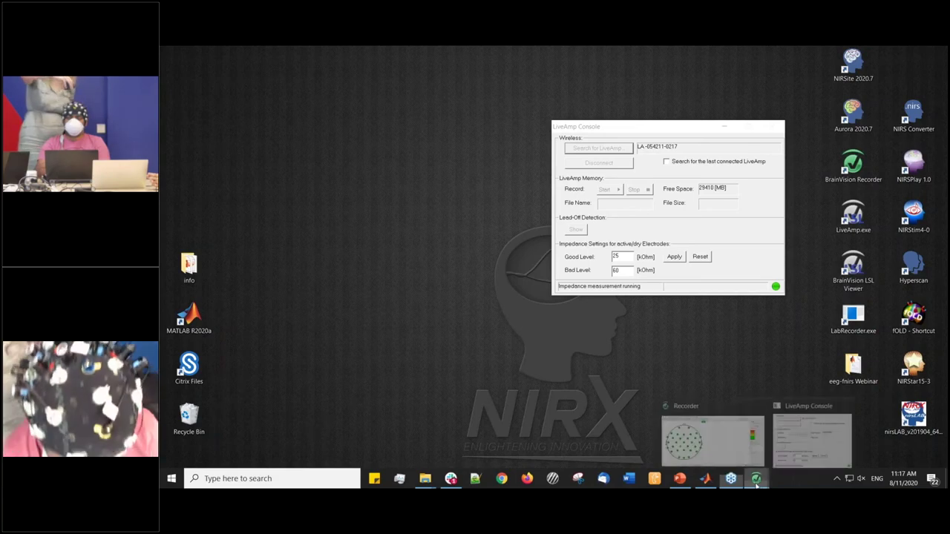
{"action": "left_click", "coordinate": [737, 435]}
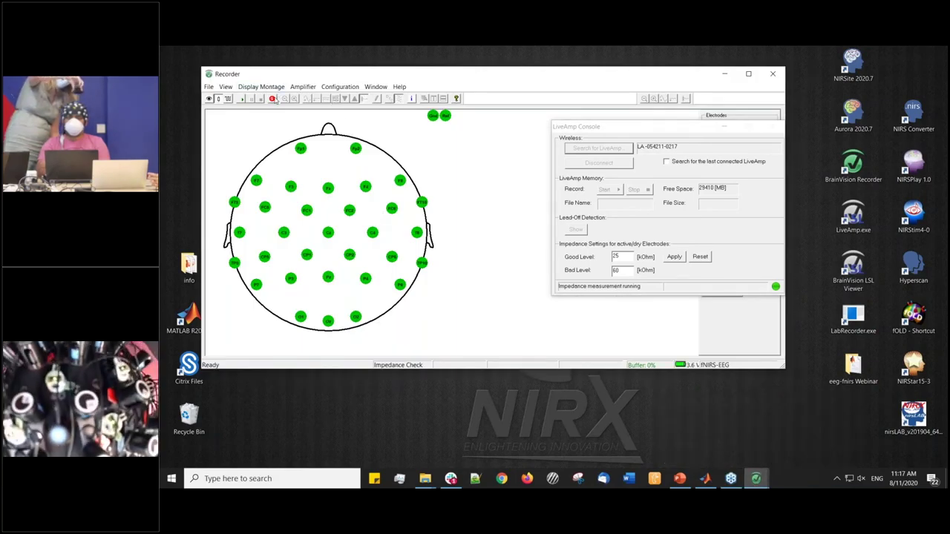
- Stop the impedance check and close BrainVision Recorder with the LiveAmp disconnected
{"action": "left_click", "coordinate": [261, 98]}
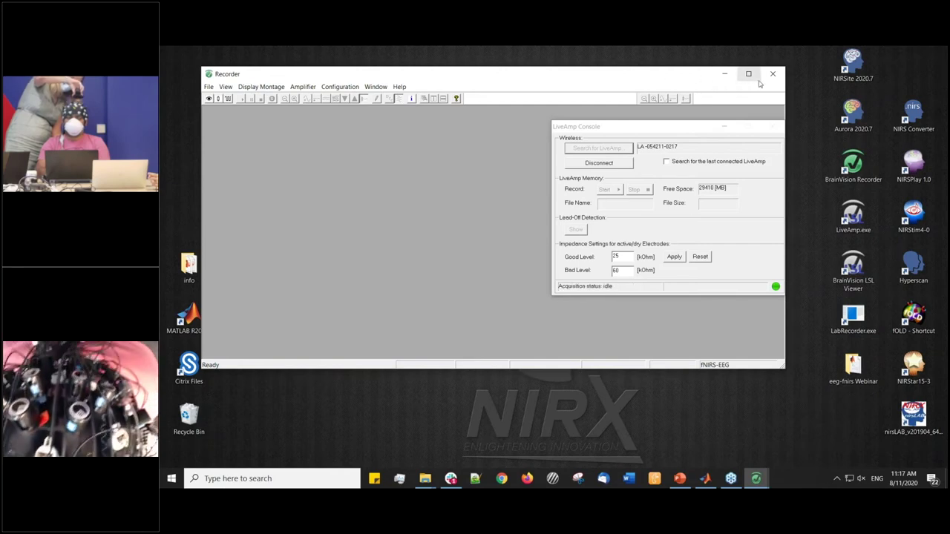
{"action": "left_click", "coordinate": [615, 165]}
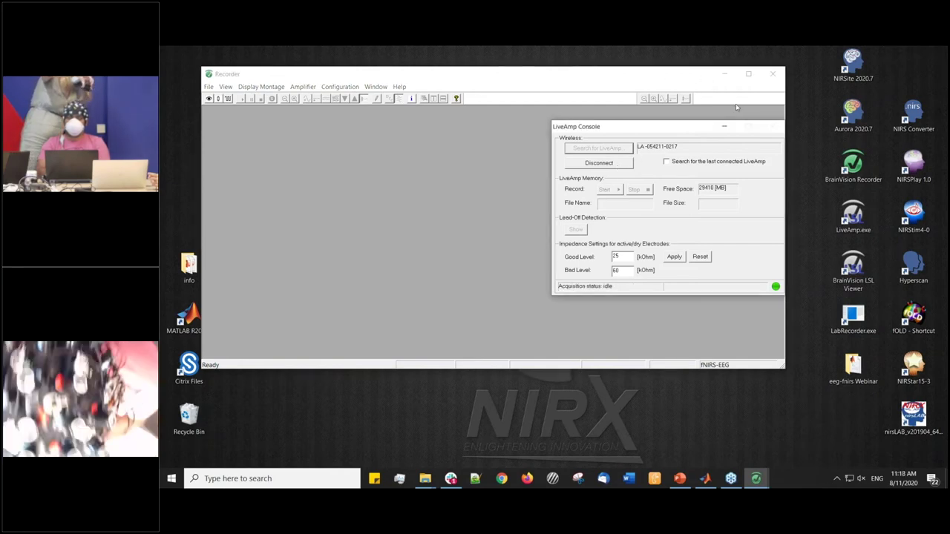
{"action": "left_click", "coordinate": [773, 74]}
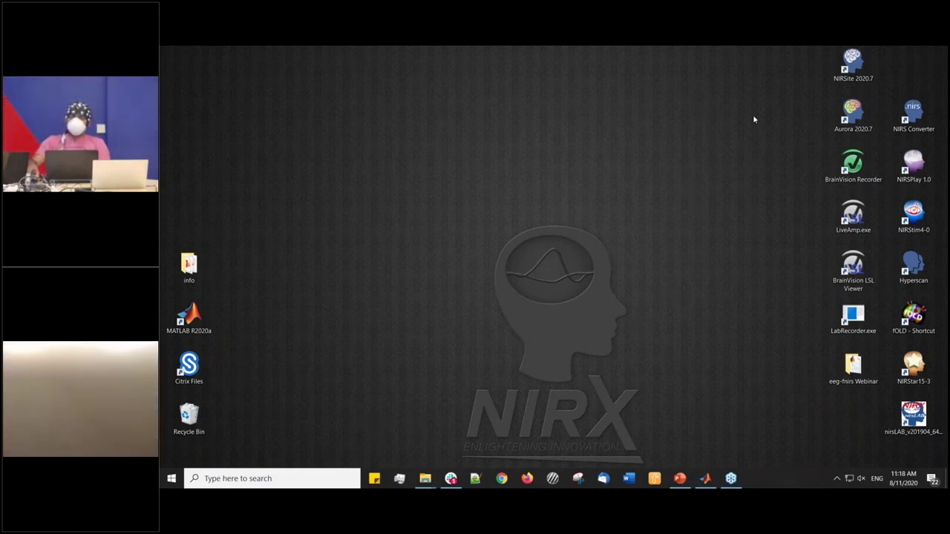
- Load the fNIRS-EEG-MotorOcc configuration in Aurora and start the signal level optimization
{"action": "left_click", "coordinate": [857, 114]}
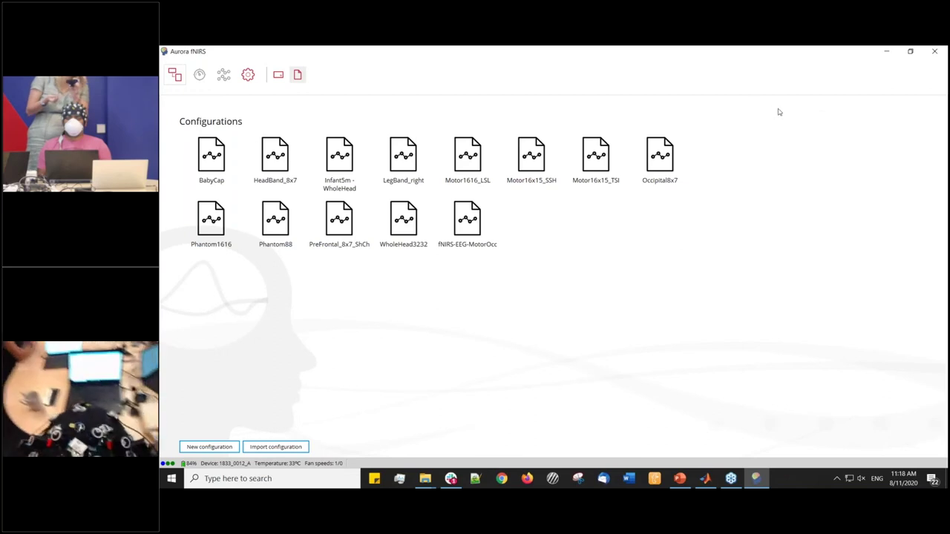
{"action": "left_click", "coordinate": [468, 229]}
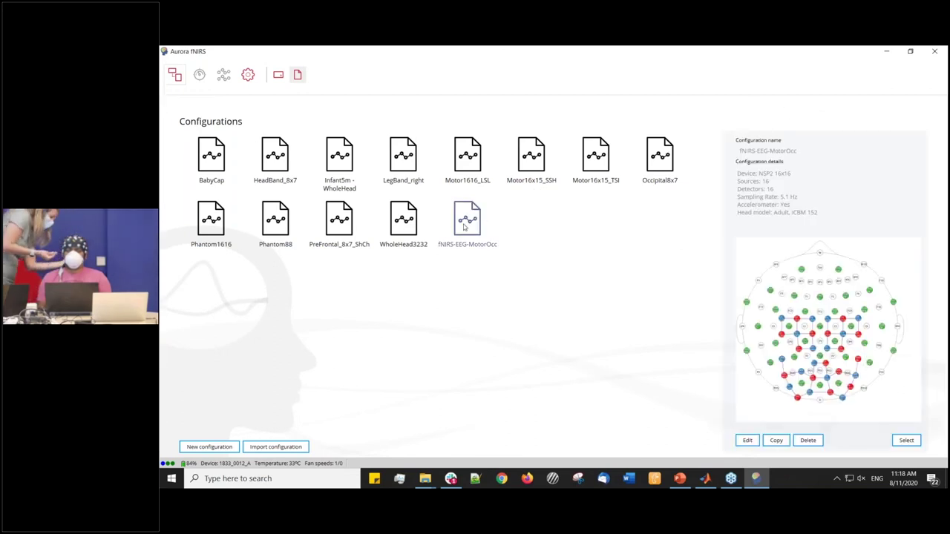
{"action": "double_click", "coordinate": [464, 226]}
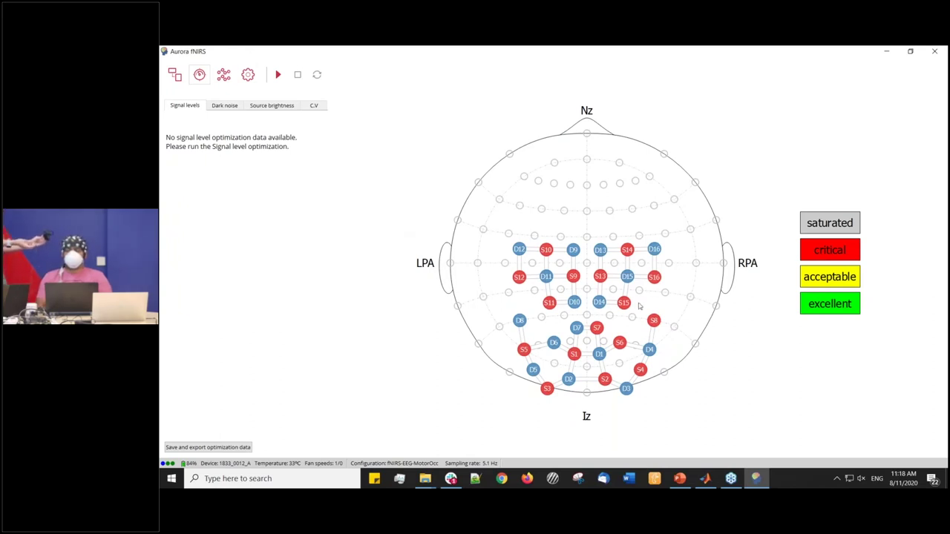
{"action": "left_click", "coordinate": [277, 75]}
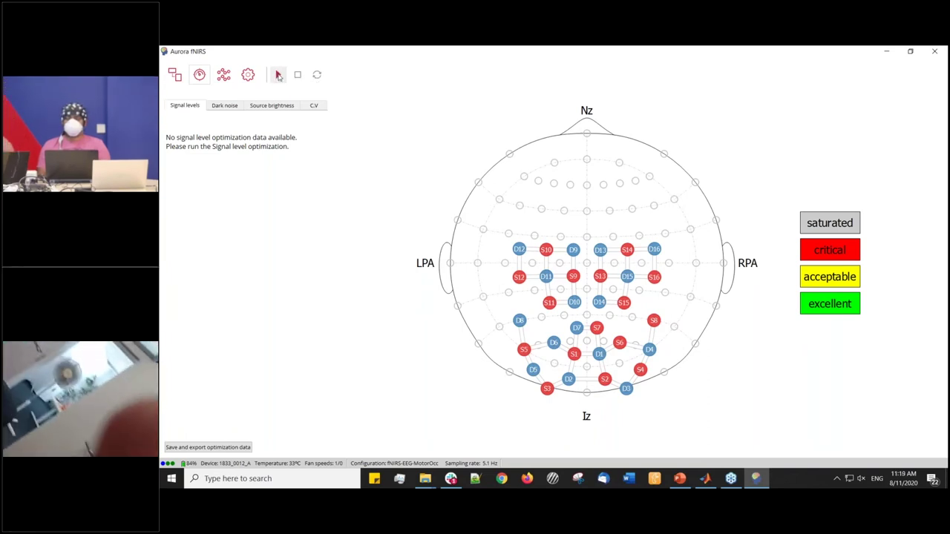
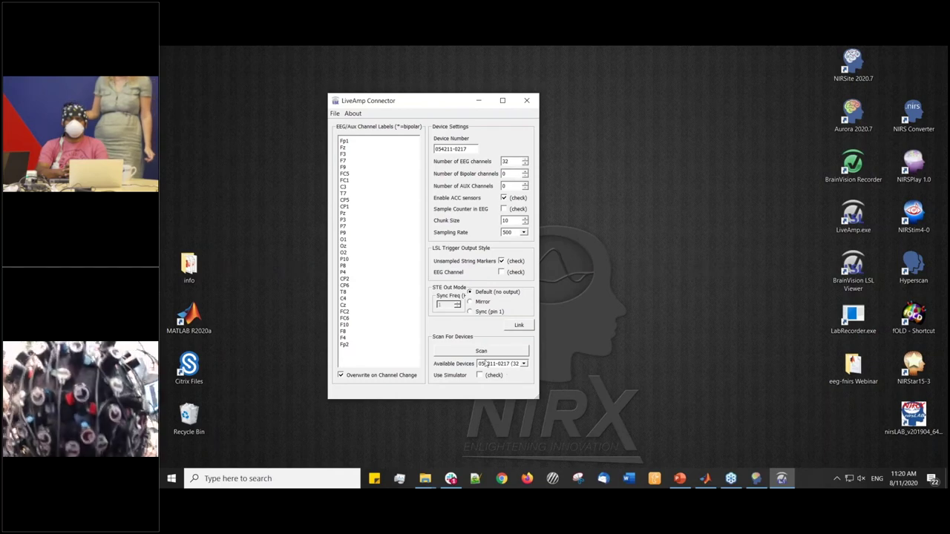
- Link the scanned LiveAmp device in LiveAmp Connector to start its LSL stream, and minimize the connector window
{"action": "left_click", "coordinate": [518, 325]}
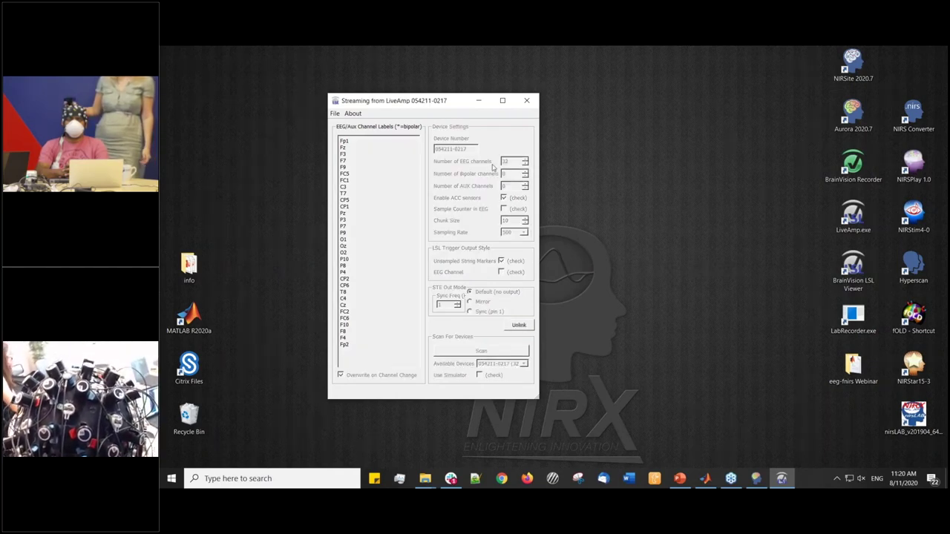
{"action": "left_click_drag", "start_coordinate": [475, 101], "coordinate": [748, 190]}
{"action": "left_click", "coordinate": [749, 189]}
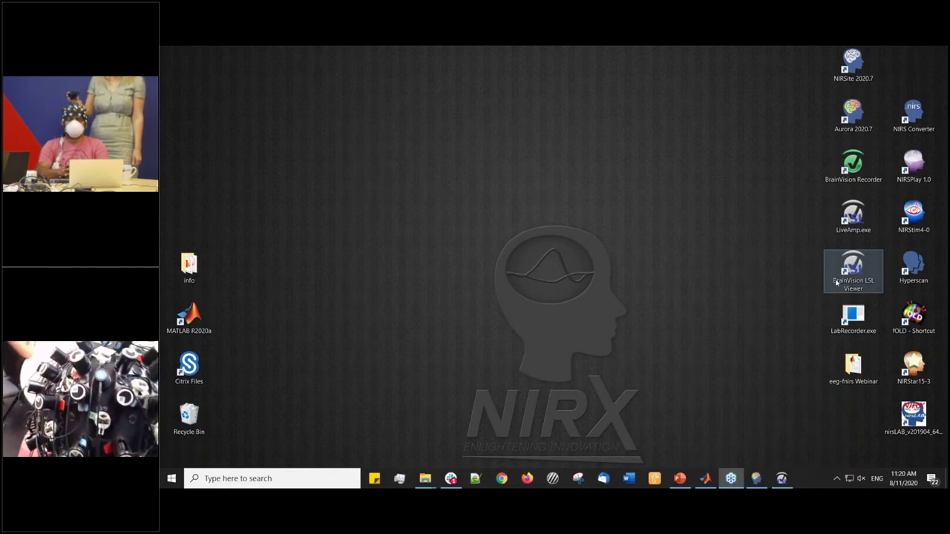
- Launch BrainVision LSL Viewer and connect it to the regular LiveAmp stream together with the TriggerStream (Example) stream
{"action": "double_click", "coordinate": [855, 279]}
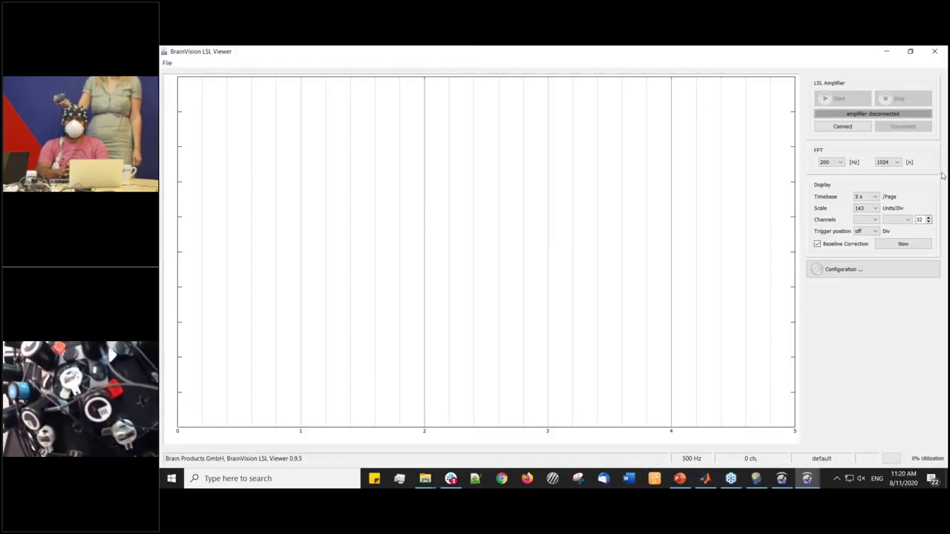
{"action": "left_click", "coordinate": [842, 127]}
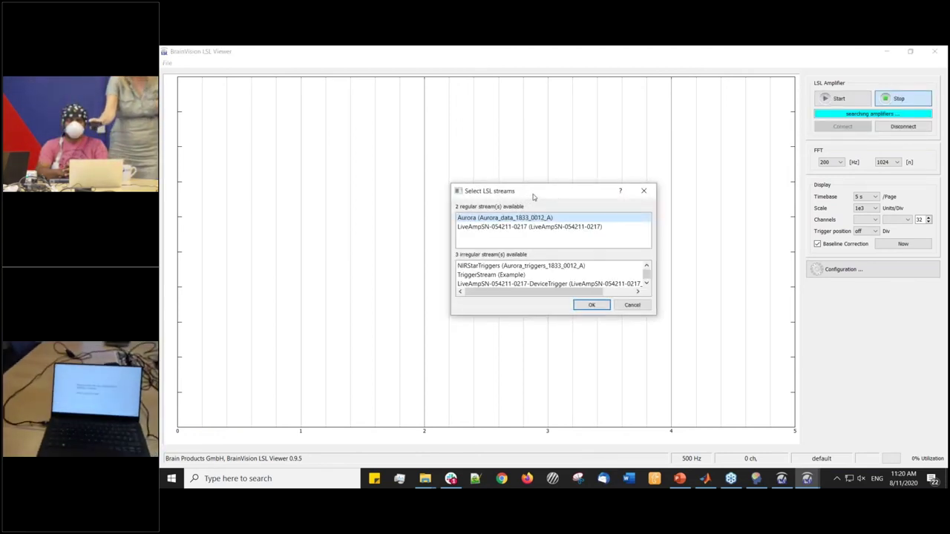
{"action": "left_click_drag", "start_coordinate": [533, 197], "coordinate": [529, 162]}
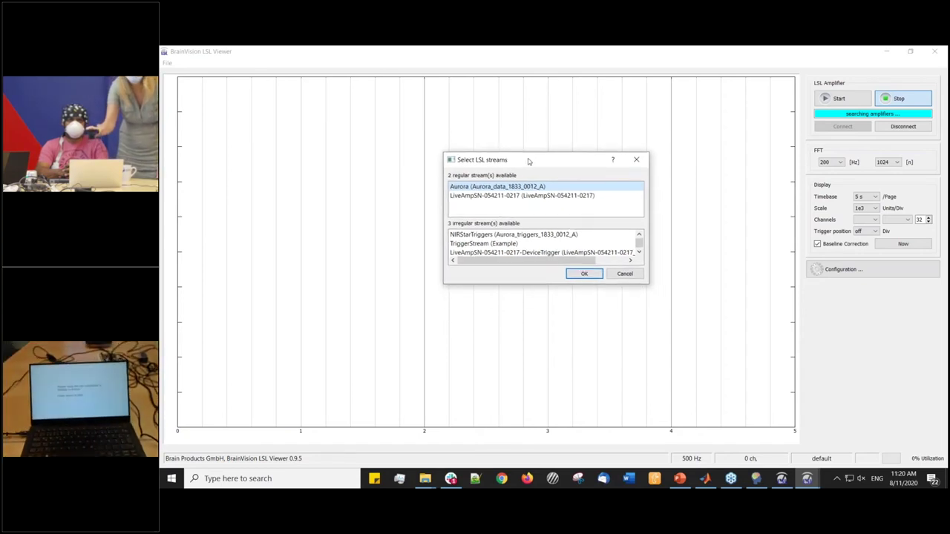
{"action": "left_click", "coordinate": [523, 197]}
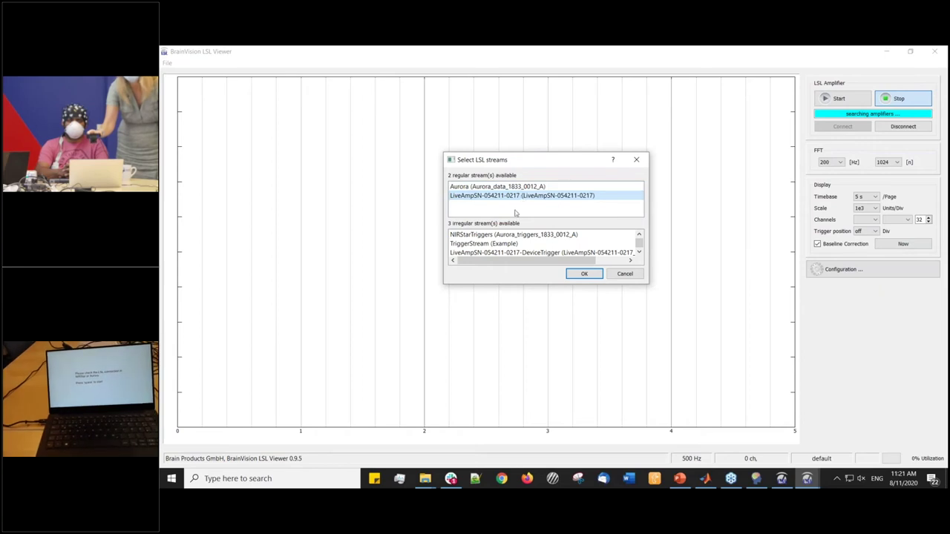
{"action": "left_click", "coordinate": [505, 245]}
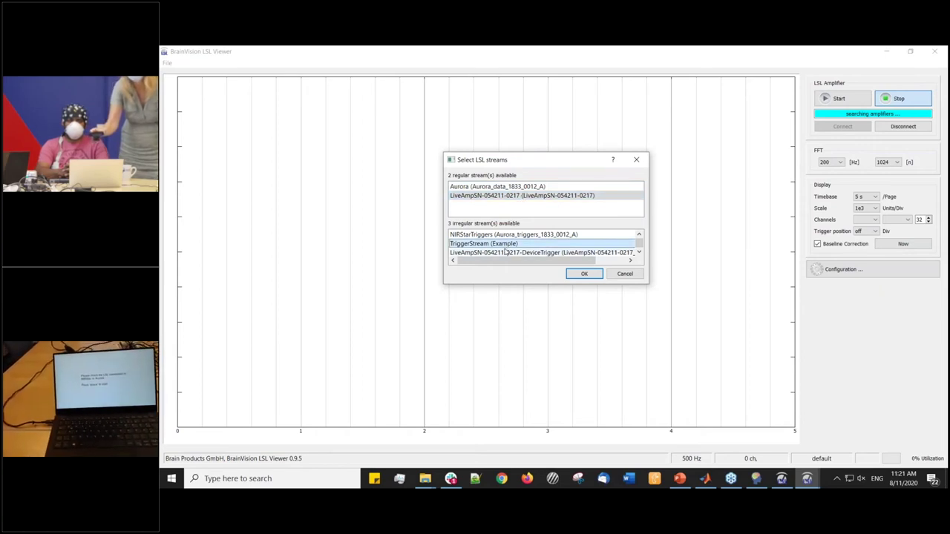
{"action": "left_click", "coordinate": [582, 274]}
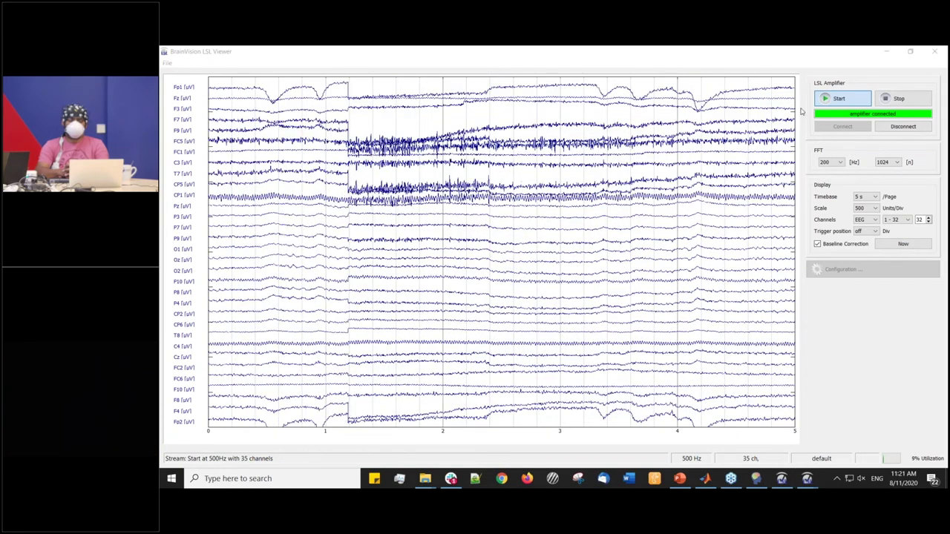
- Set the FFT frequency range to 100 Hz and display the frequency spectrum of channel Oz
{"action": "left_click", "coordinate": [842, 182]}
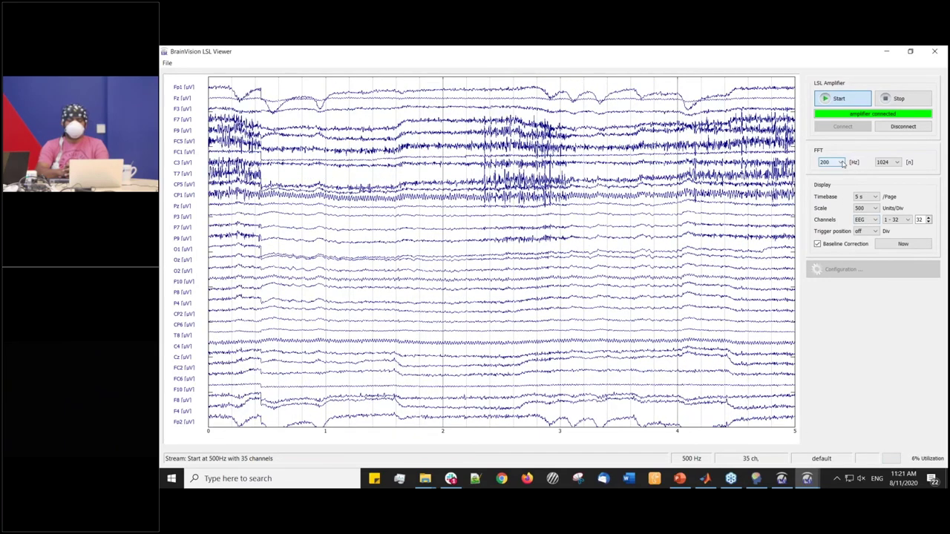
{"action": "left_click", "coordinate": [831, 161]}
{"action": "left_click", "coordinate": [831, 183]}
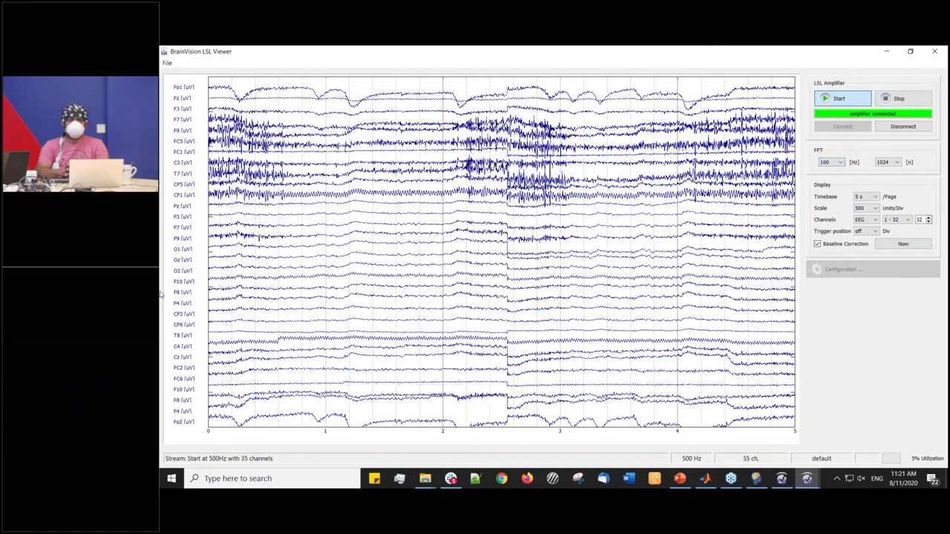
{"action": "left_click", "coordinate": [182, 259]}
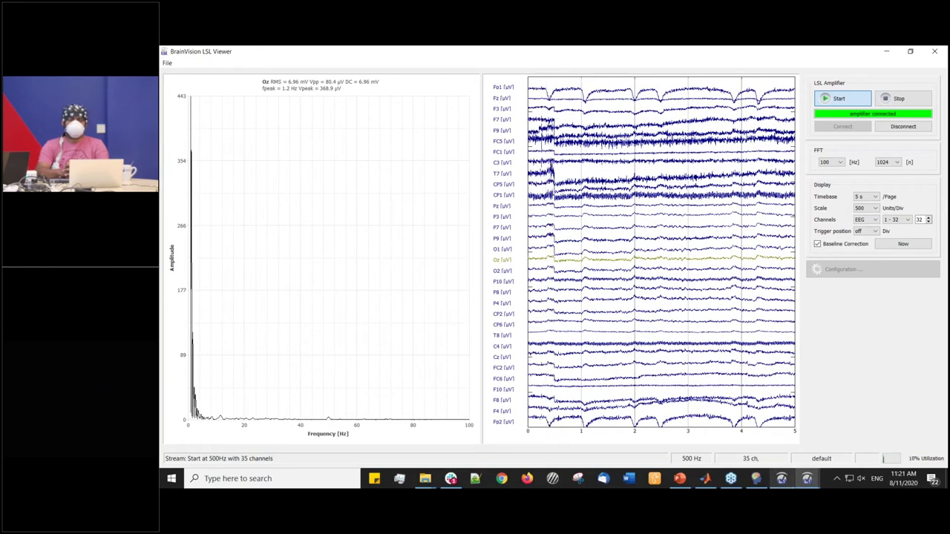
- Minimize the LSL Viewer's signal window and launch Lab Recorder from the desktop
{"action": "left_click", "coordinate": [887, 52]}
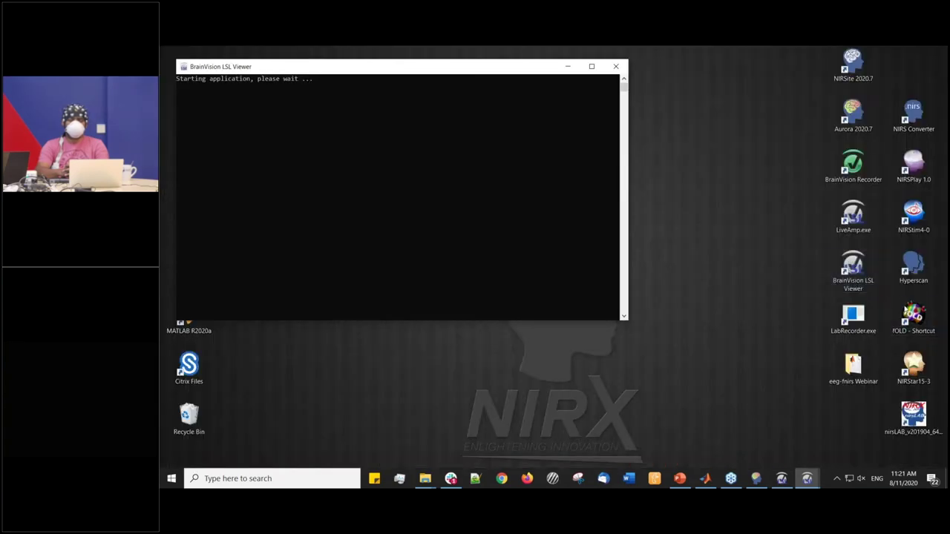
{"action": "left_click", "coordinate": [851, 316]}
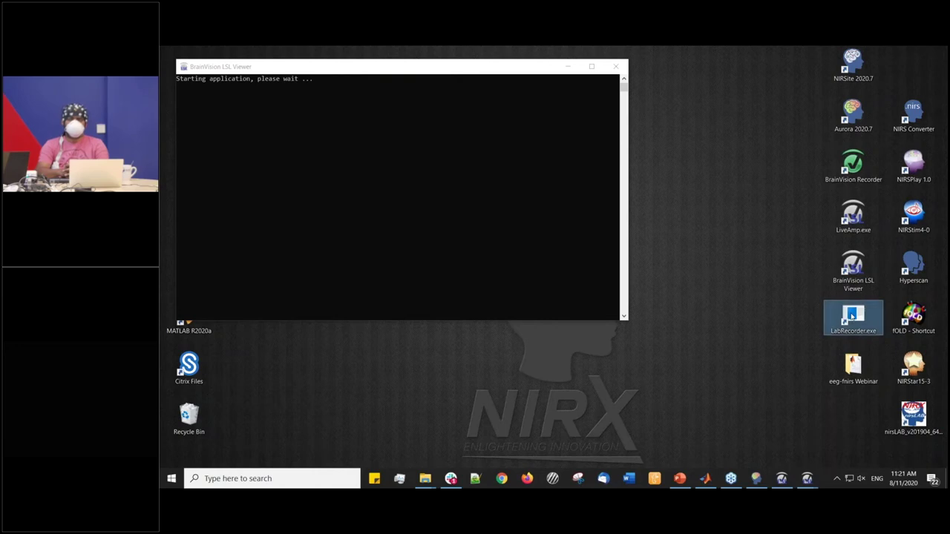
{"action": "double_click", "coordinate": [852, 316]}
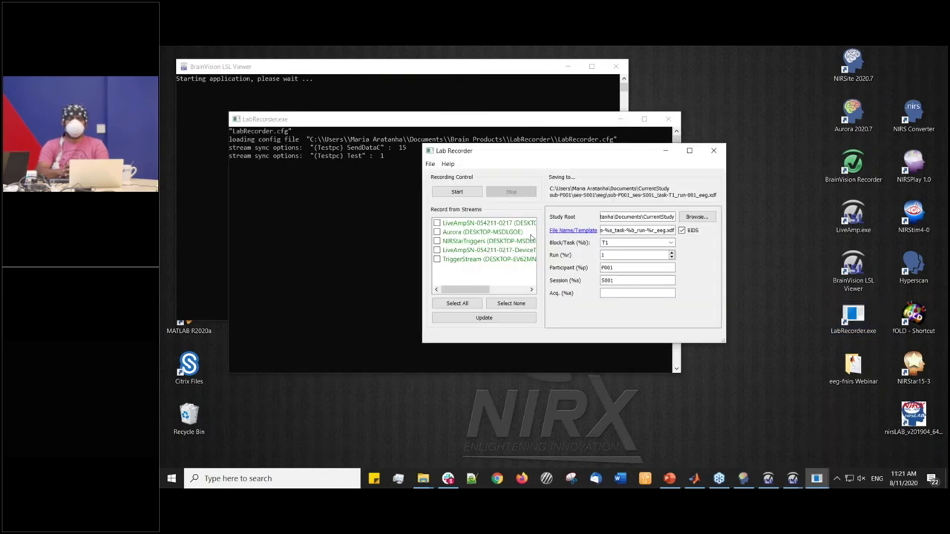
- Select the main LiveAmp stream and TriggerStream in Lab Recorder, start recording them, and move the recorder windows aside
{"action": "left_click_drag", "start_coordinate": [518, 152], "coordinate": [418, 121]}
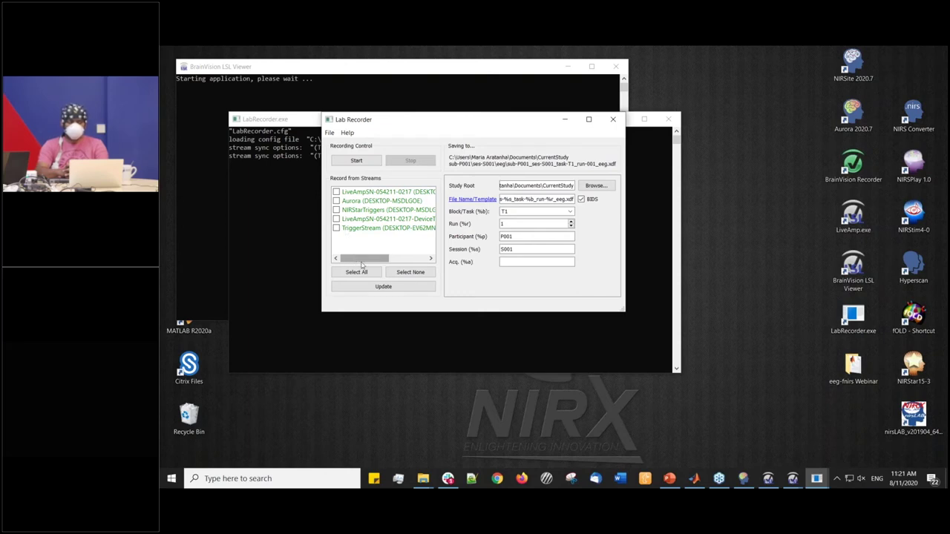
{"action": "left_click", "coordinate": [336, 192]}
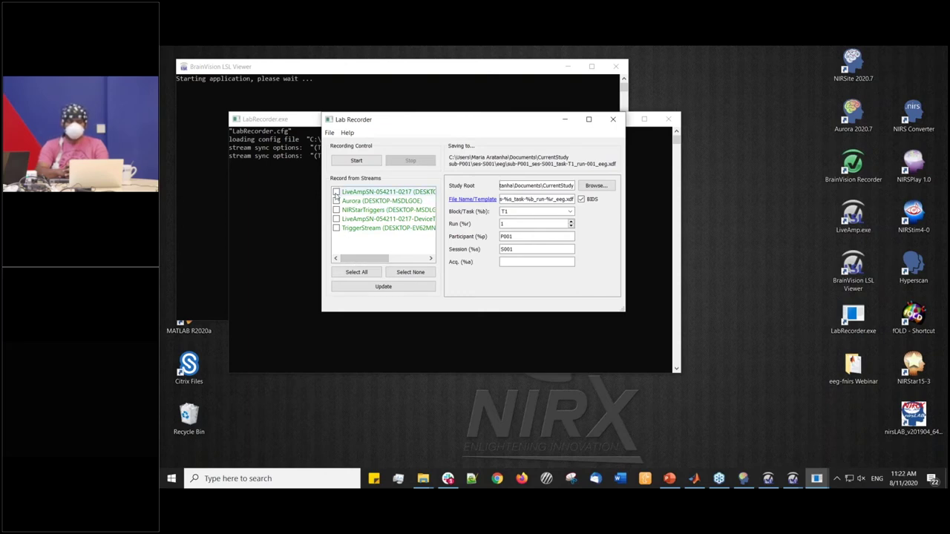
{"action": "left_click", "coordinate": [336, 228]}
{"action": "mouse_move", "coordinate": [363, 258]}
{"action": "left_mouse_down"}
{"action": "mouse_move", "coordinate": [414, 265]}
{"action": "mouse_move", "coordinate": [353, 264]}
{"action": "left_mouse_up"}
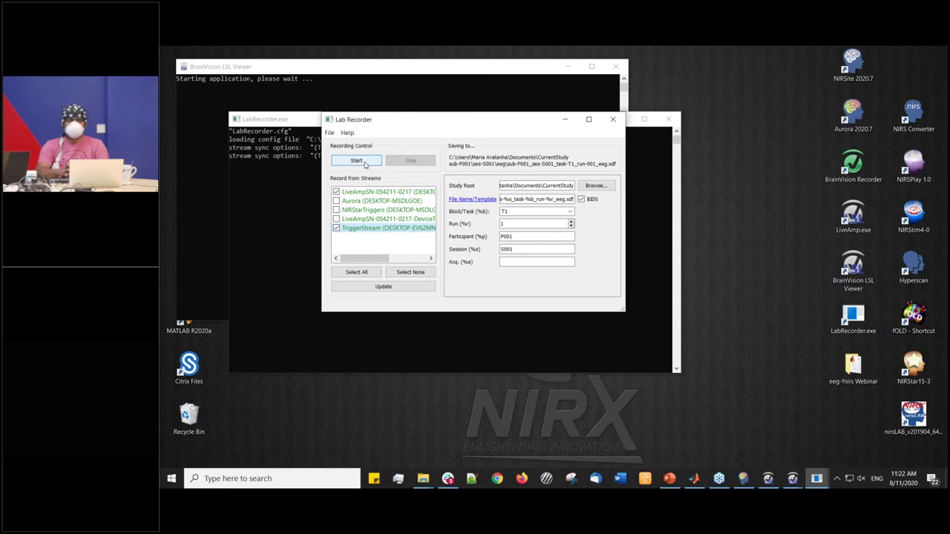
{"action": "left_click", "coordinate": [372, 164]}
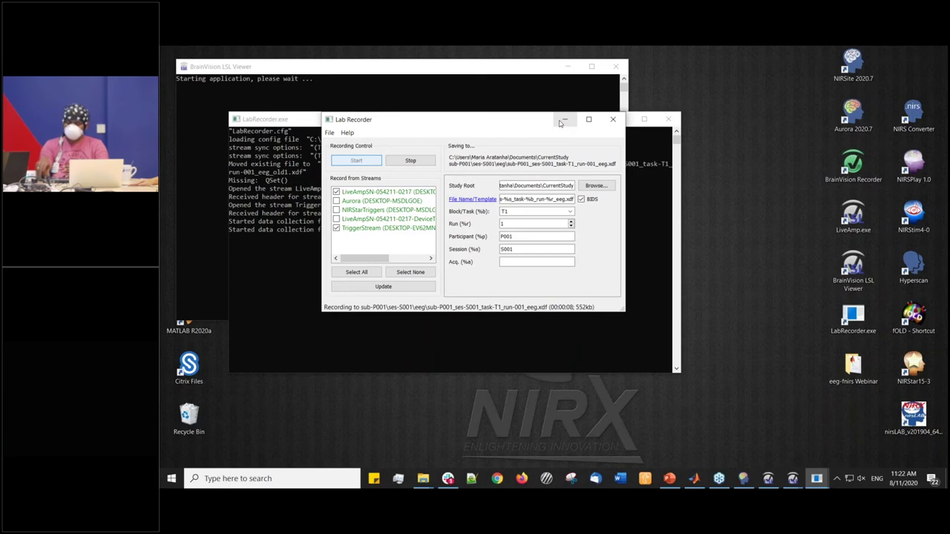
{"action": "left_click_drag", "start_coordinate": [546, 123], "coordinate": [775, 152]}
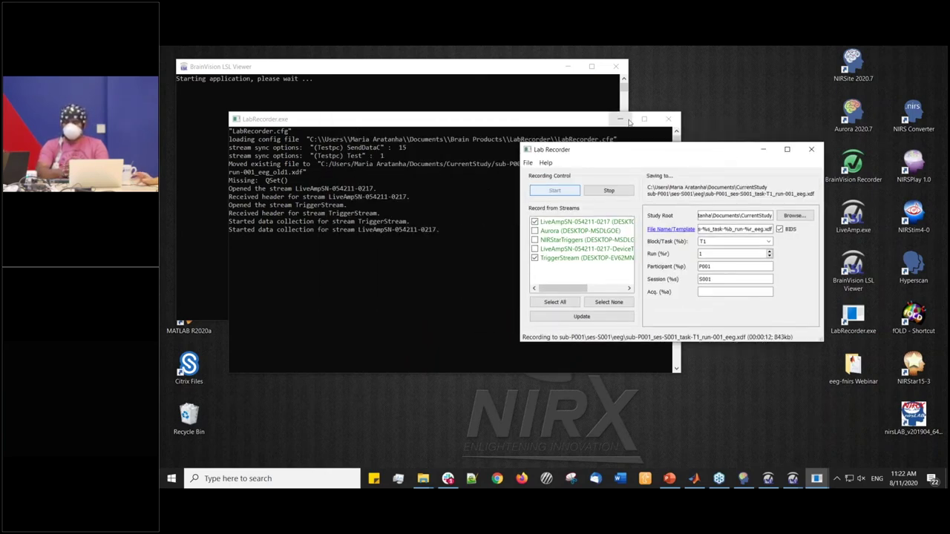
{"action": "left_click_drag", "start_coordinate": [580, 123], "coordinate": [634, 131]}
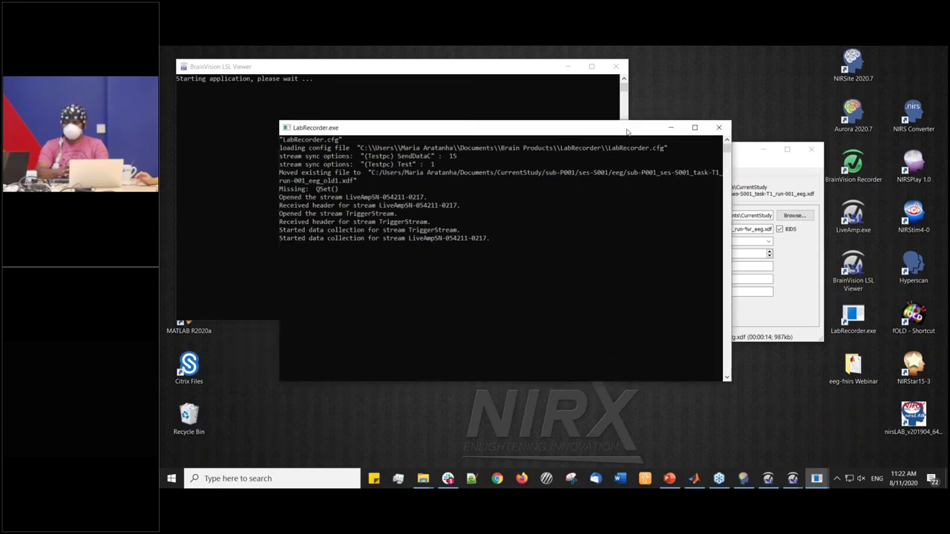
- Switch to Aurora fNIRS, go to the data display and start a recording with the subject entered as "webinar"
{"action": "left_click", "coordinate": [744, 479]}
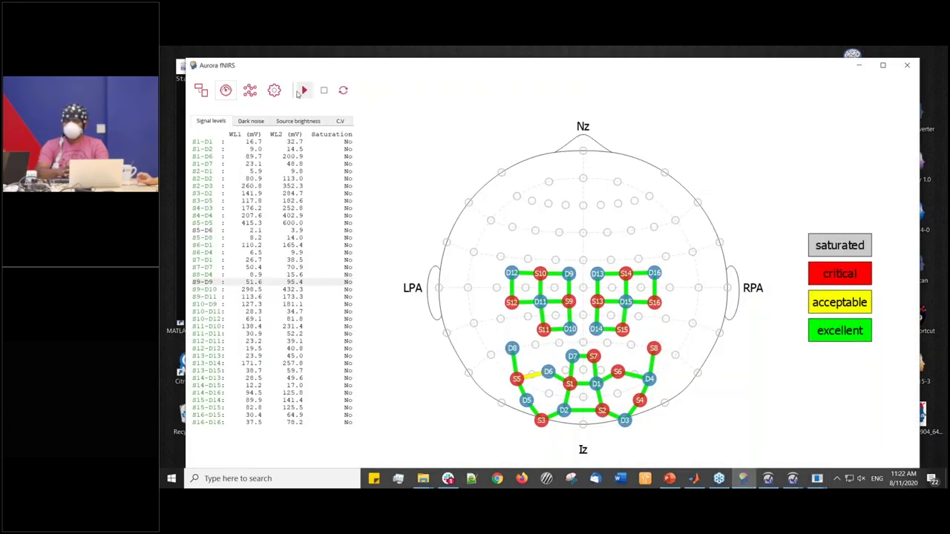
{"action": "left_click", "coordinate": [250, 90]}
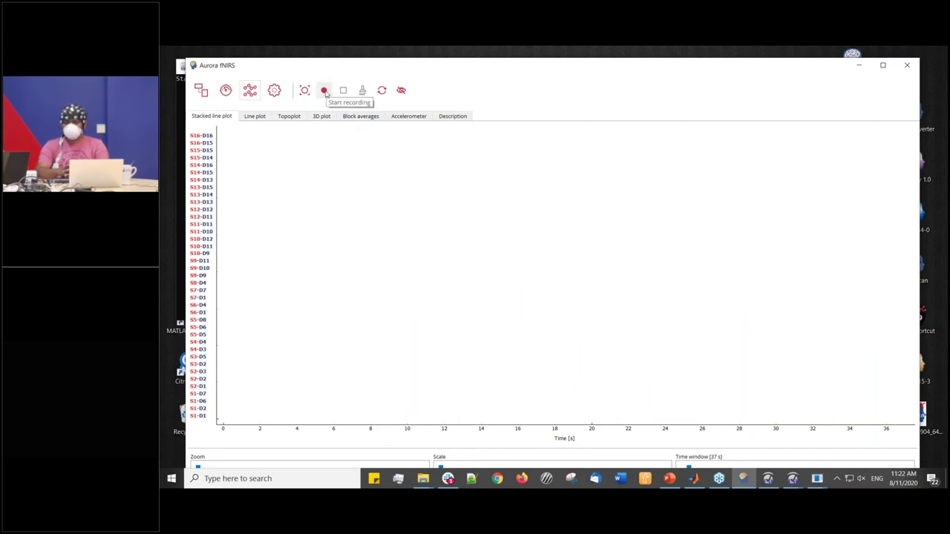
{"action": "left_click", "coordinate": [324, 93]}
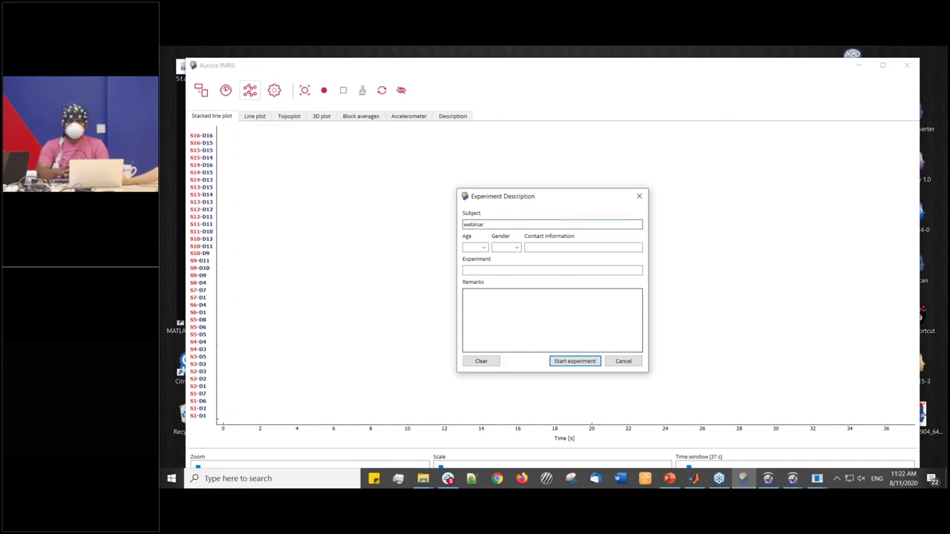
{"action": "left_click", "coordinate": [577, 361]}
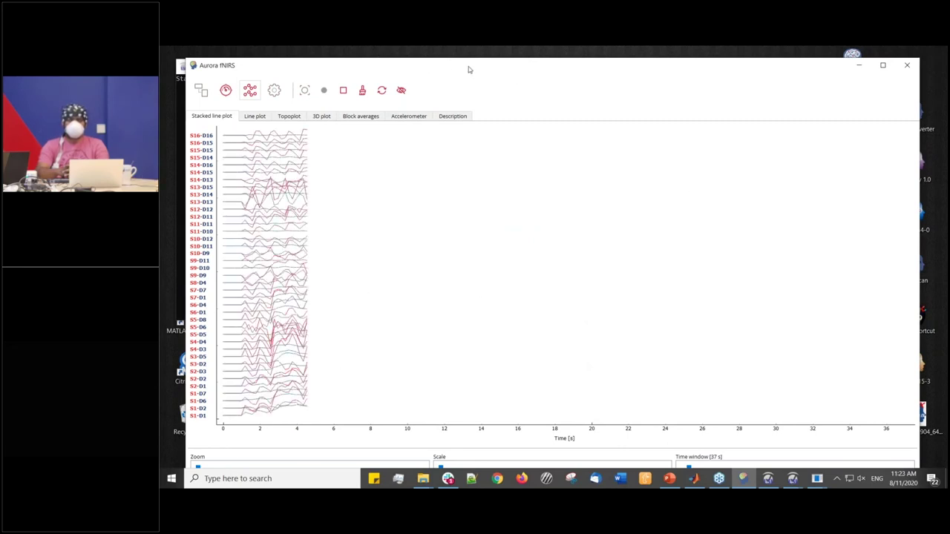
- Maximize the Aurora window and slightly adjust the scale of the stacked line plot to flatten the traces
{"action": "left_click_drag", "start_coordinate": [475, 68], "coordinate": [480, 47]}
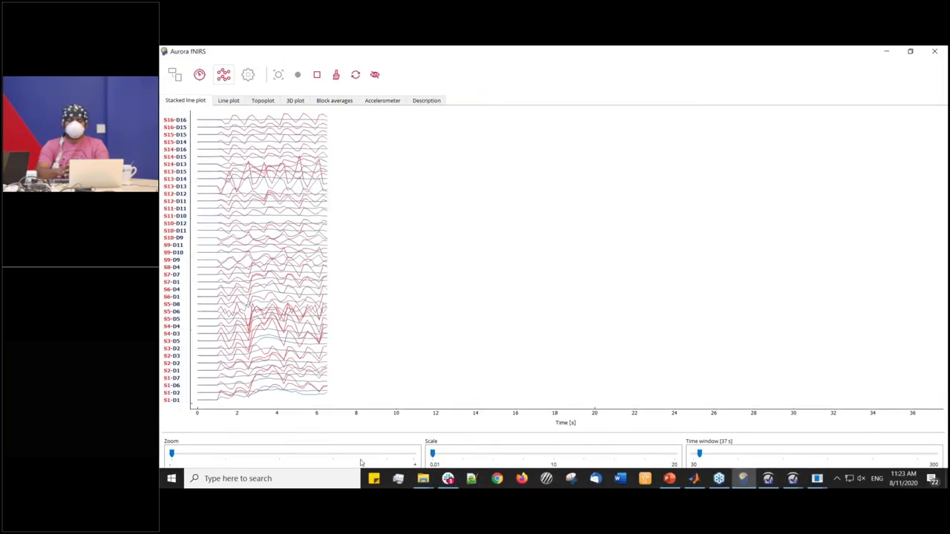
{"action": "left_click", "coordinate": [433, 454]}
{"action": "left_click_drag", "start_coordinate": [433, 454], "coordinate": [434, 455]}
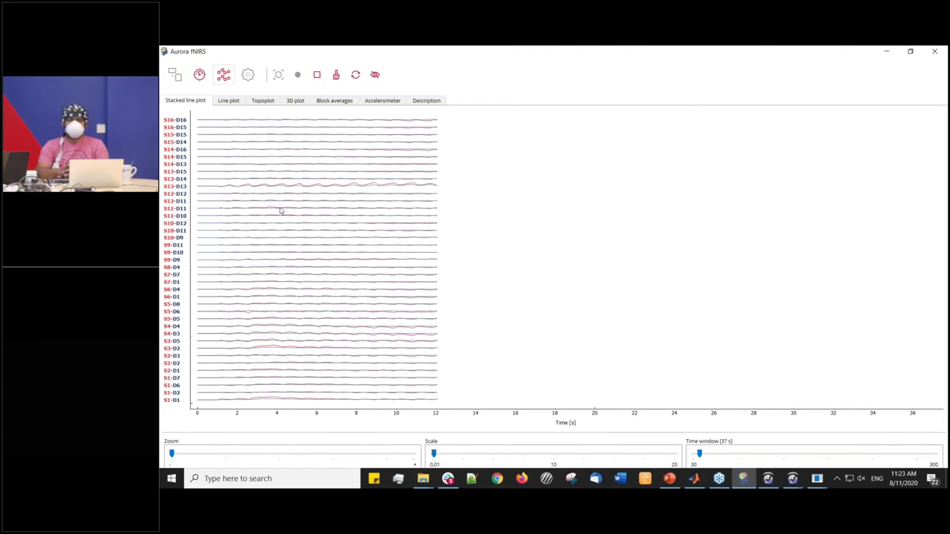
- Display the individual channel line plots and enable the lowpass filter with a 0.2 Hz cutoff
{"action": "left_click", "coordinate": [230, 101]}
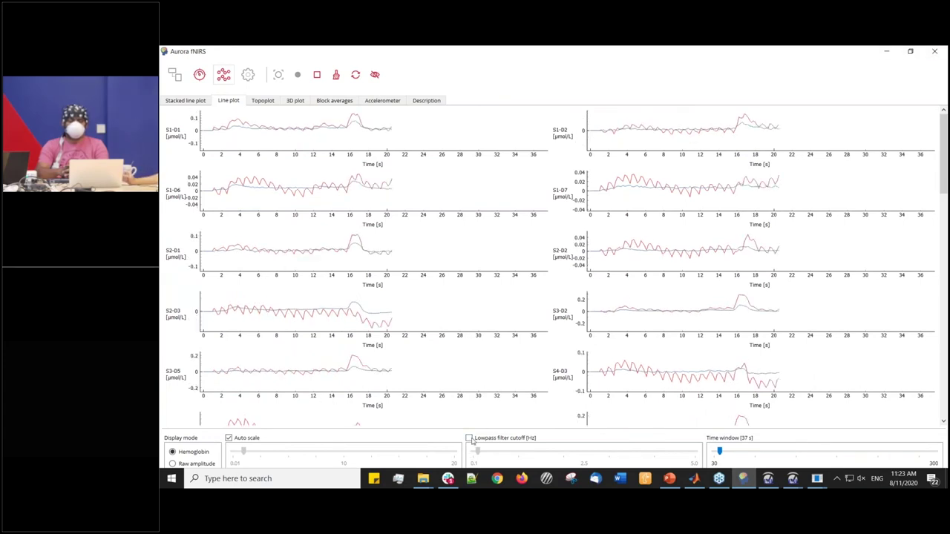
{"action": "left_click", "coordinate": [469, 438]}
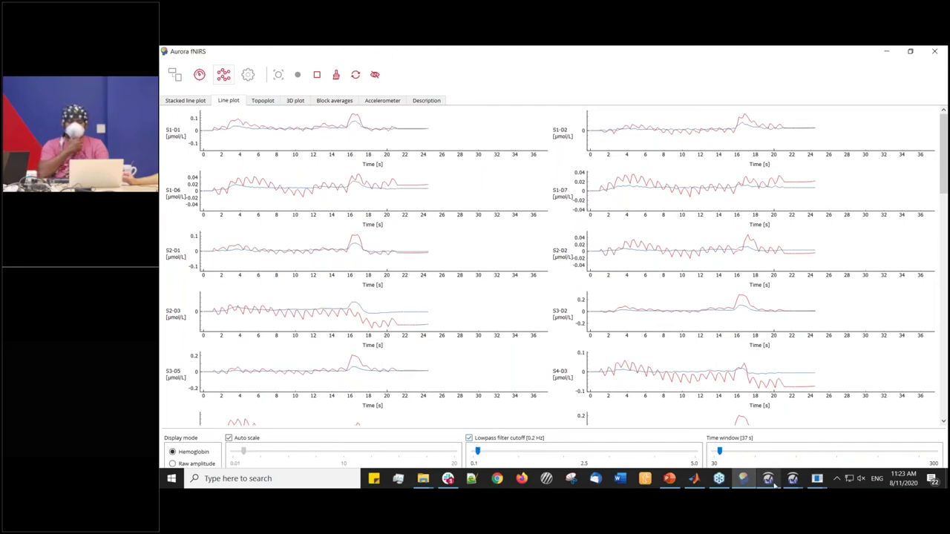
- Bring up Lab Recorder to check the running recording, and return to the Aurora line plots
{"action": "mouse_move", "coordinate": [821, 485]}
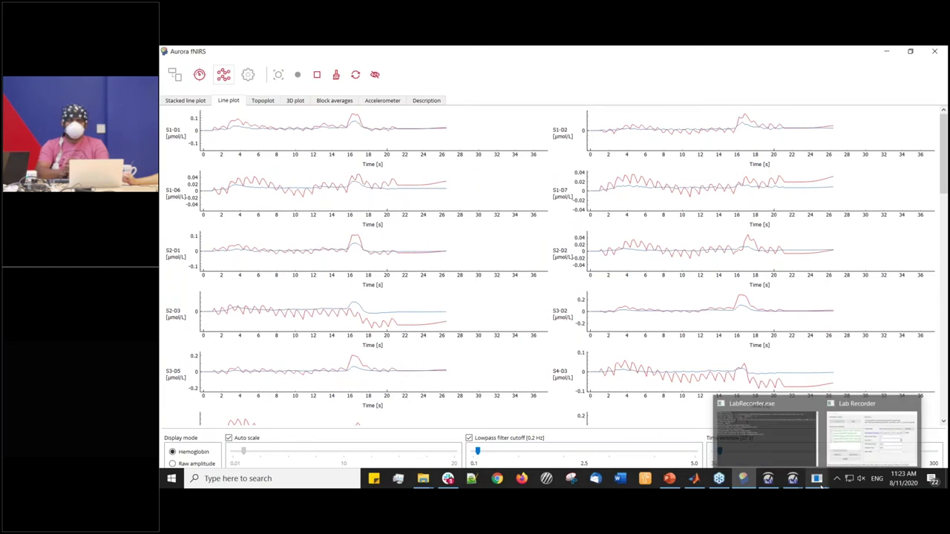
{"action": "left_click", "coordinate": [869, 434]}
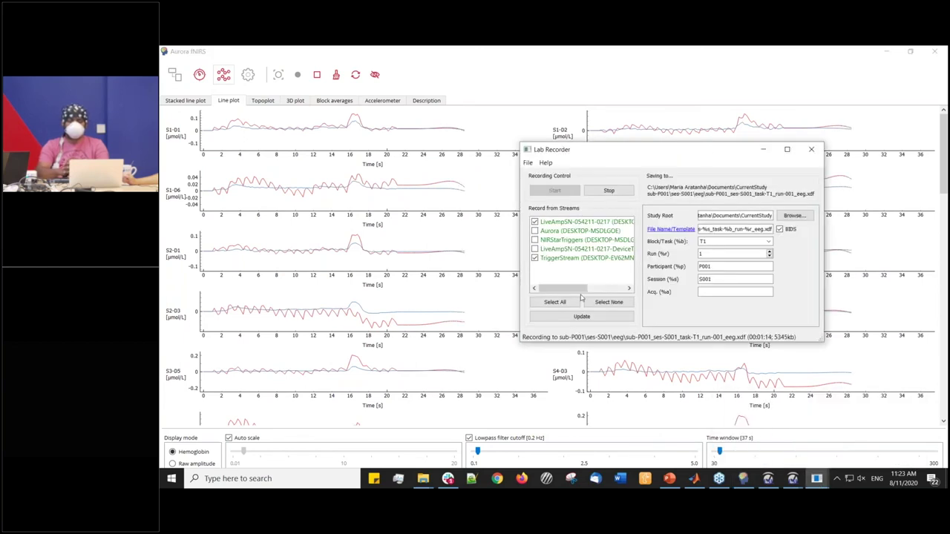
{"action": "left_click", "coordinate": [726, 83]}
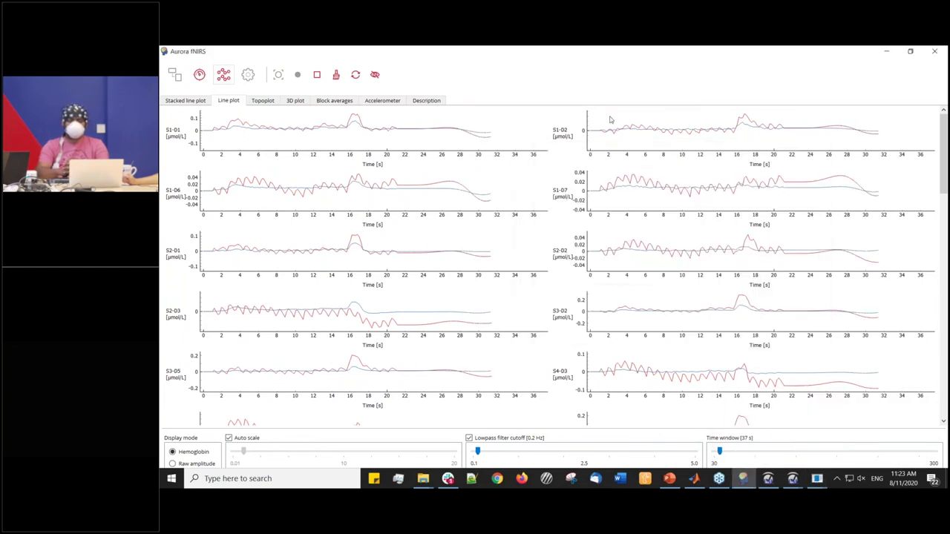
{"action": "left_click", "coordinate": [316, 74]}
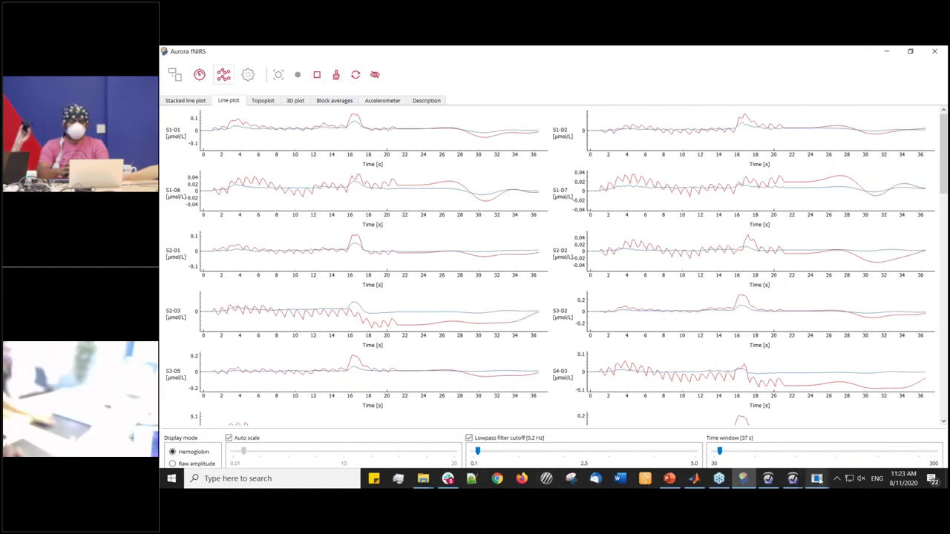
- Open the BrainVision LSL Viewer signal window and restore it and Aurora to smaller sizes, with the viewer in front
{"action": "mouse_move", "coordinate": [816, 479]}
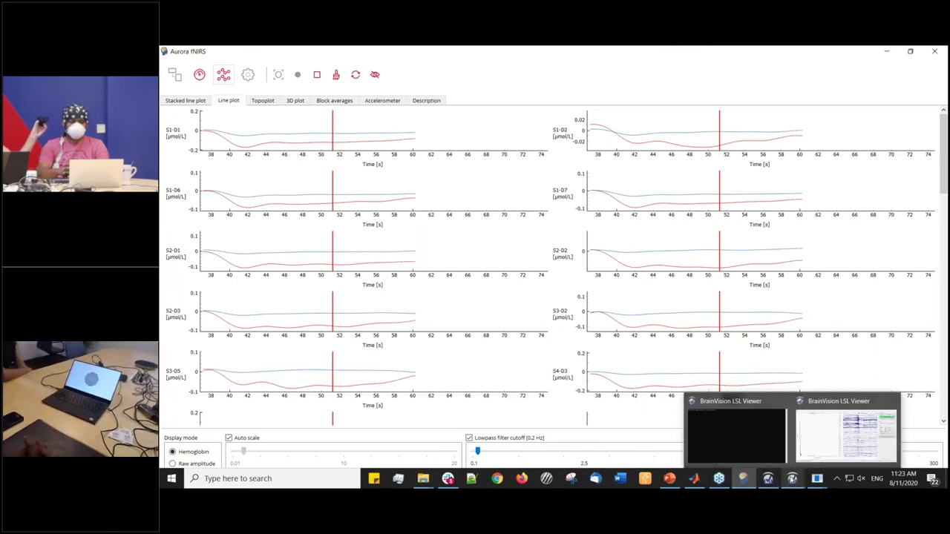
{"action": "left_click", "coordinate": [807, 456]}
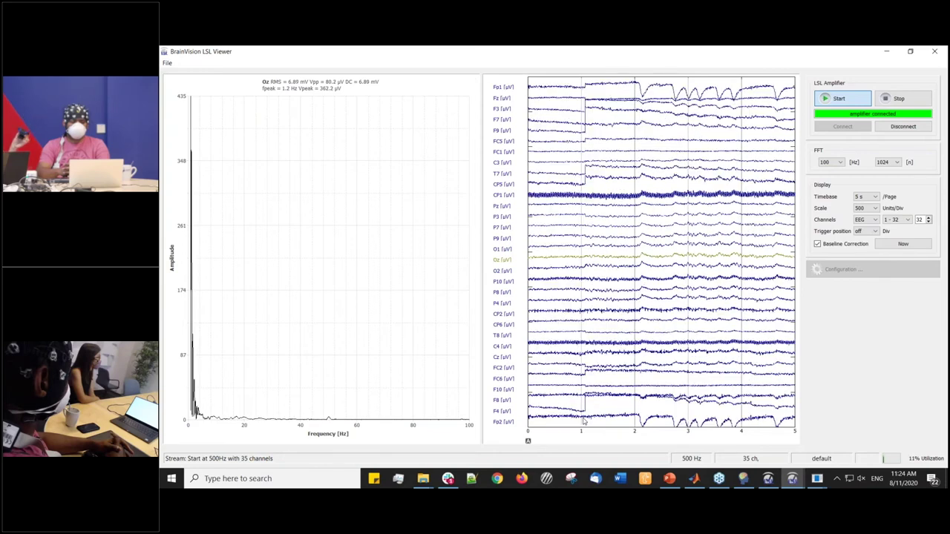
{"action": "double_click", "coordinate": [627, 58]}
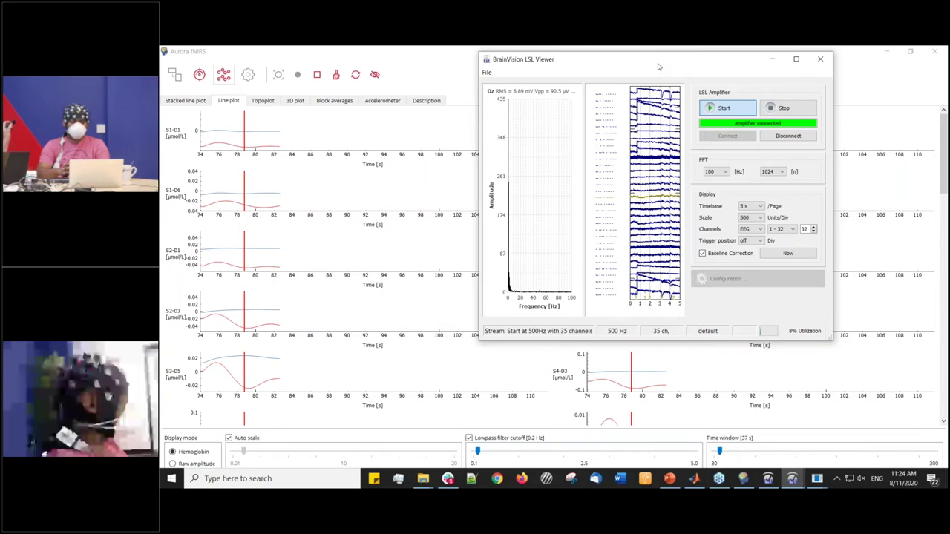
{"action": "double_click", "coordinate": [467, 51]}
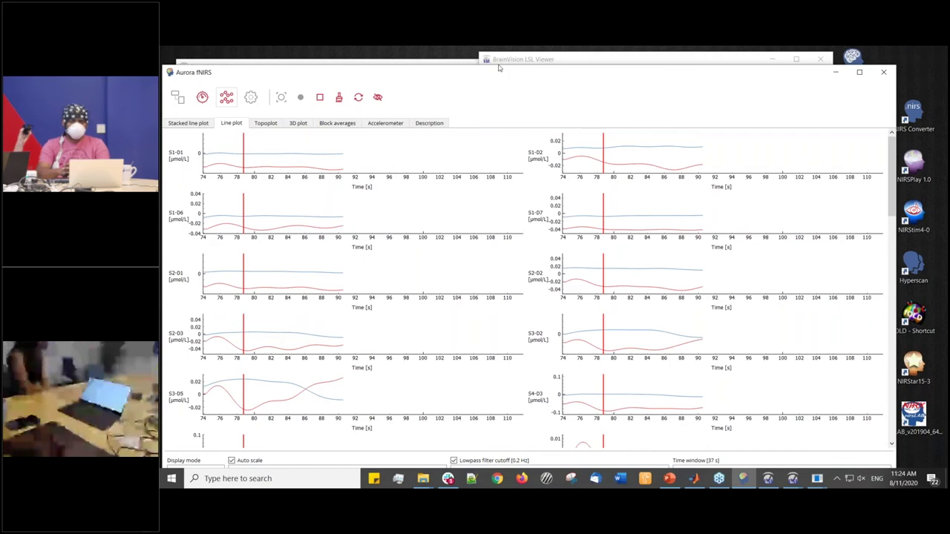
{"action": "left_click", "coordinate": [499, 63]}
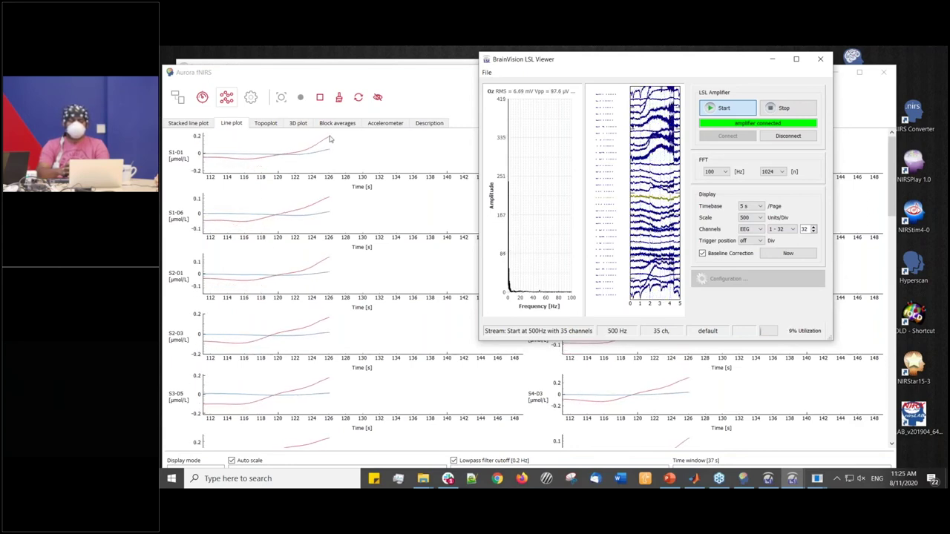
- Return to Aurora and display the block averages of the fNIRS channels
{"action": "left_click", "coordinate": [364, 120]}
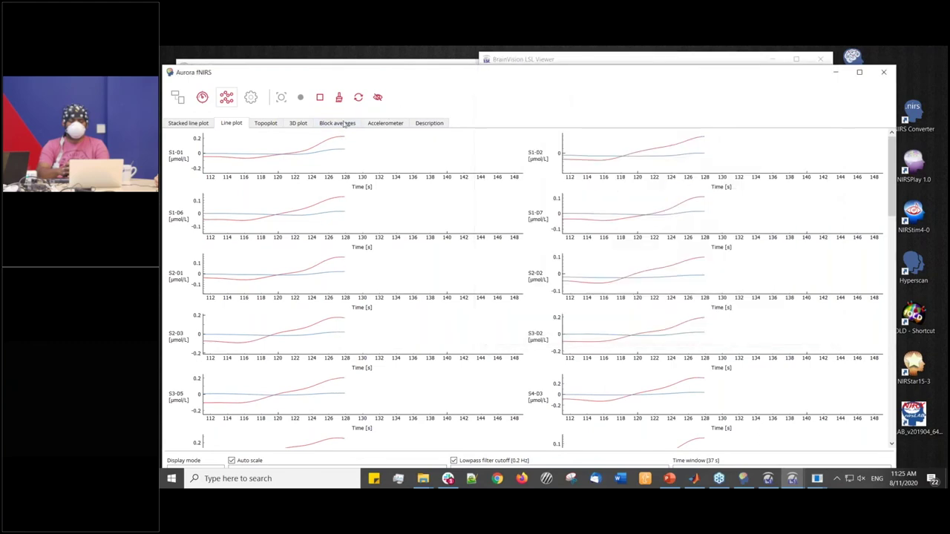
{"action": "left_click", "coordinate": [346, 125]}
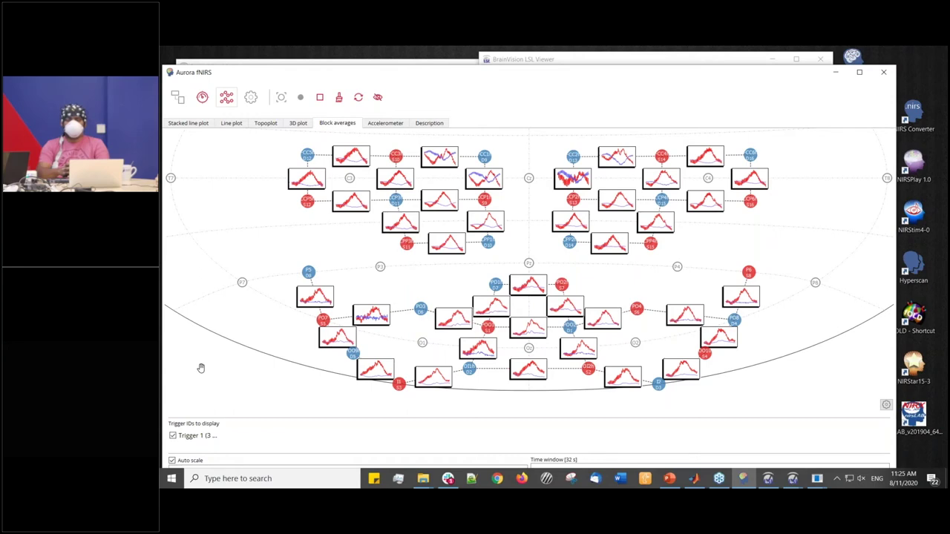
- Examine the live EEG traces in the LSL Viewer, reposition its window over Aurora, and return to the block averages
{"action": "mouse_move", "coordinate": [790, 478]}
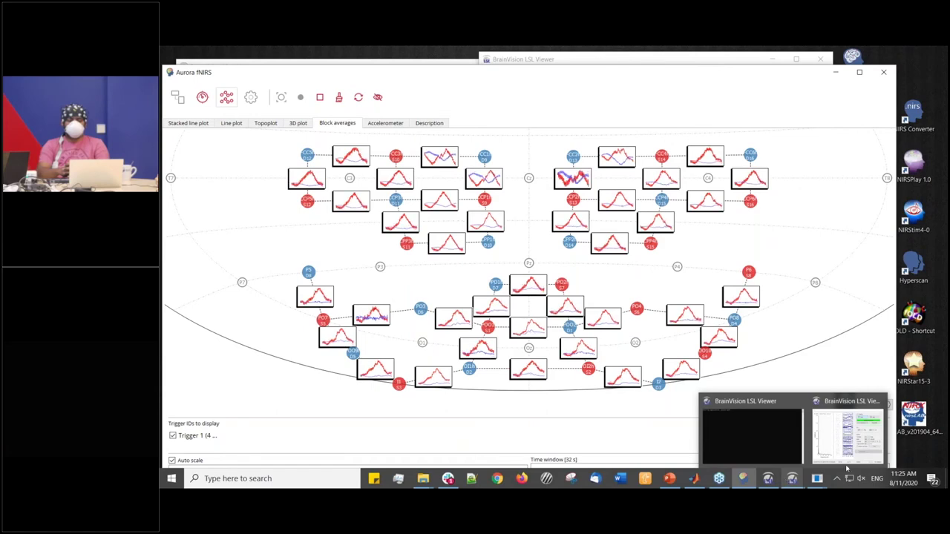
{"action": "mouse_move", "coordinate": [885, 430]}
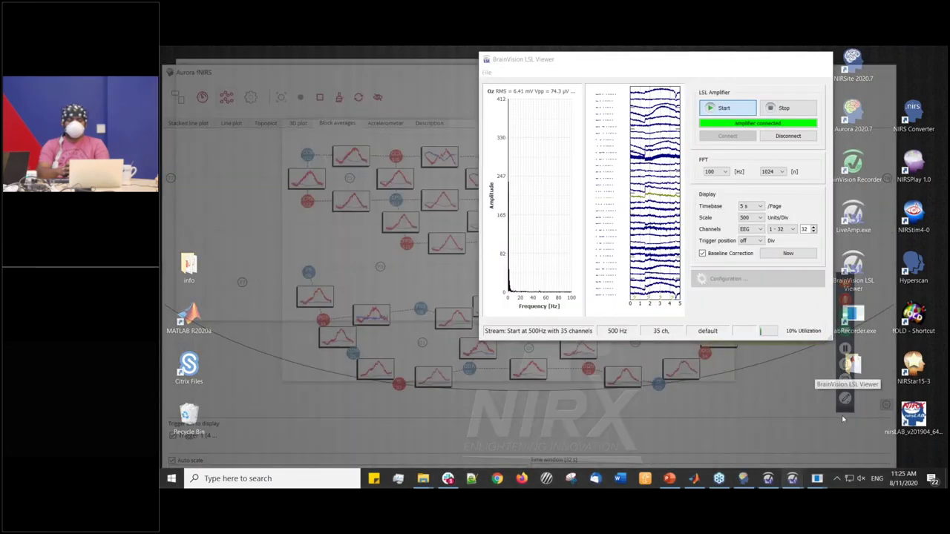
{"action": "left_click", "coordinate": [842, 420]}
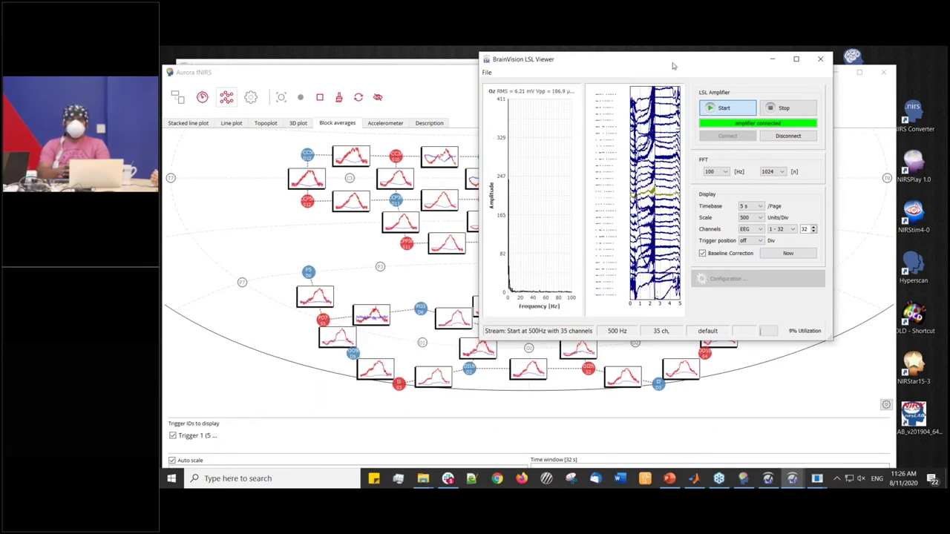
{"action": "left_click_drag", "start_coordinate": [673, 66], "coordinate": [742, 106]}
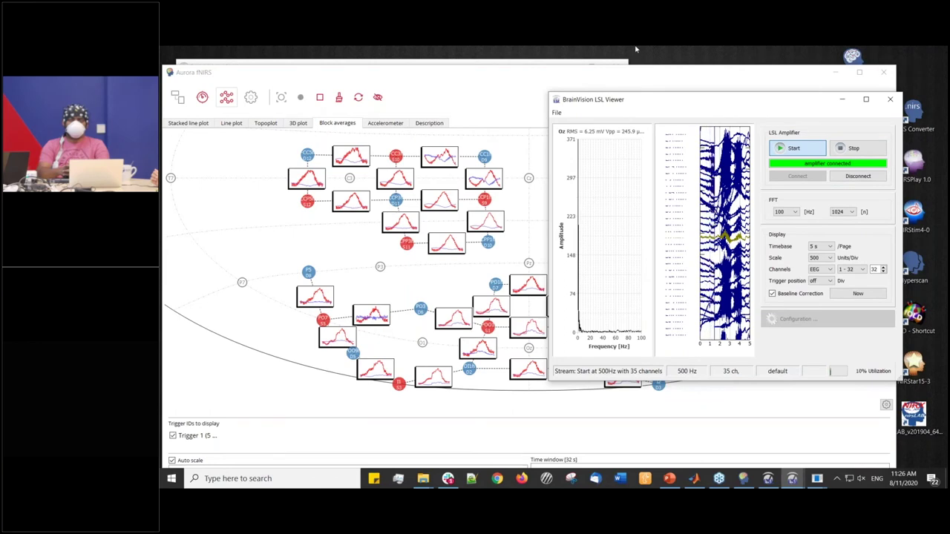
{"action": "left_click_drag", "start_coordinate": [743, 98], "coordinate": [611, 67]}
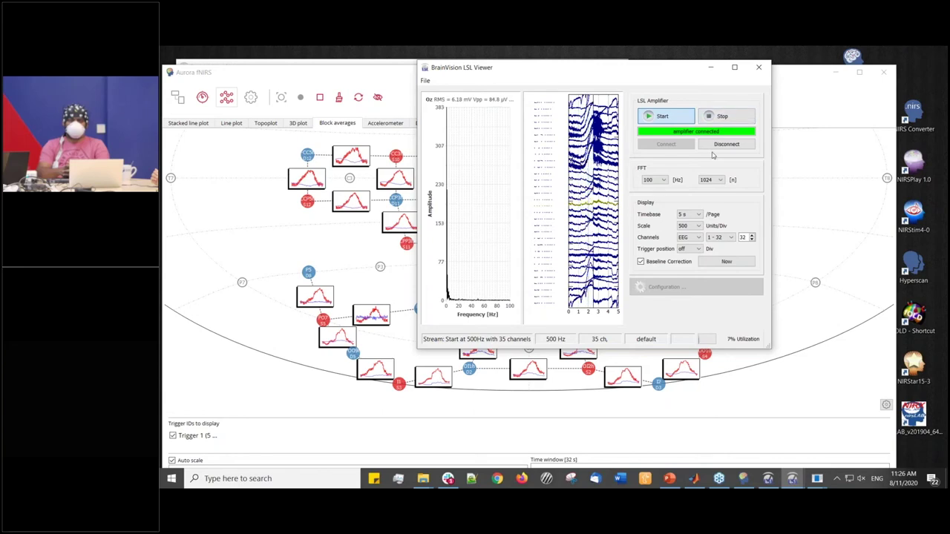
{"action": "left_click", "coordinate": [218, 215]}
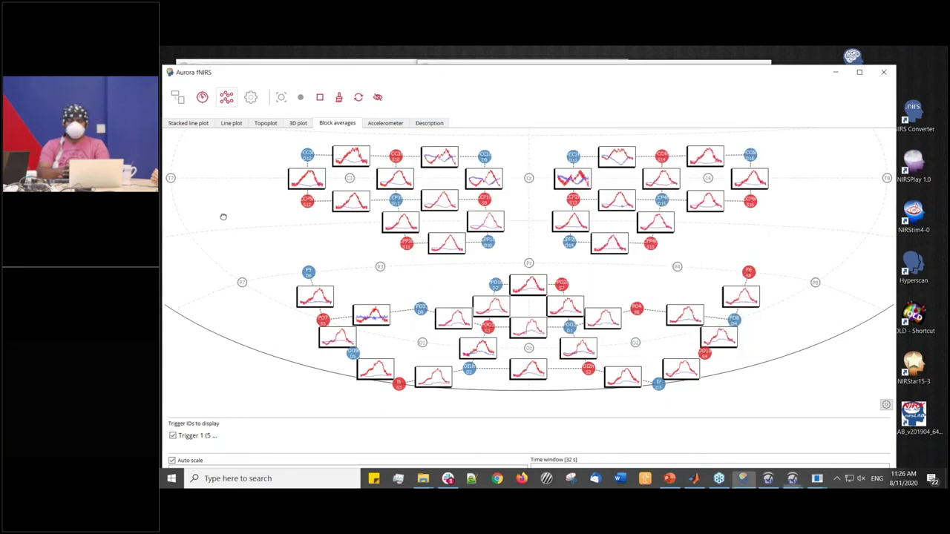
- Show the HbO activity in the 3D plot from the back of the head, maximize Aurora and inspect channel S1-D2's time course
{"action": "left_click", "coordinate": [299, 125]}
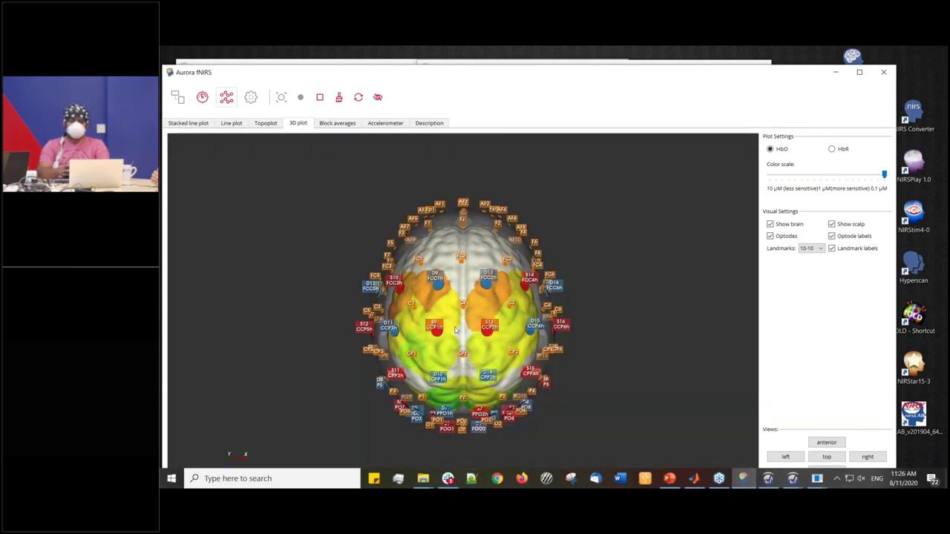
{"action": "left_click_drag", "start_coordinate": [455, 329], "coordinate": [465, 300]}
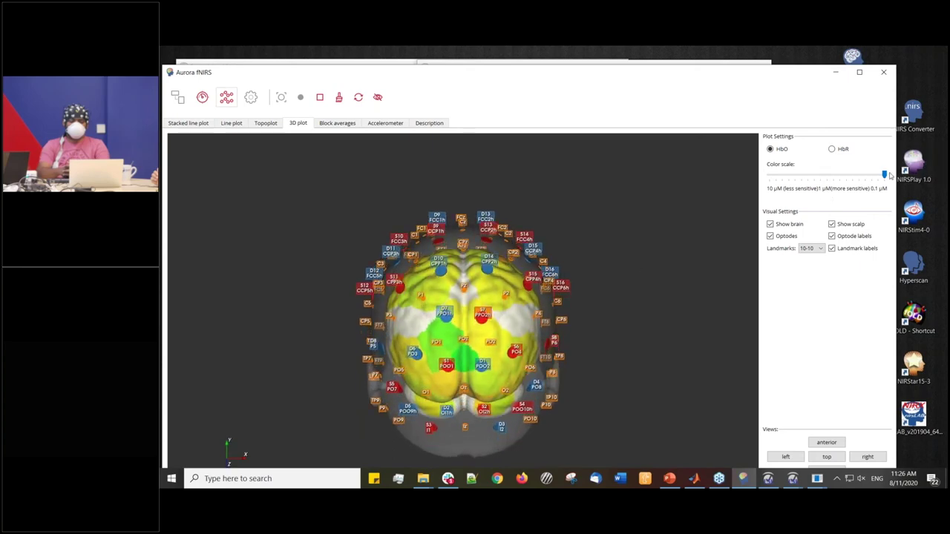
{"action": "left_click", "coordinate": [859, 72]}
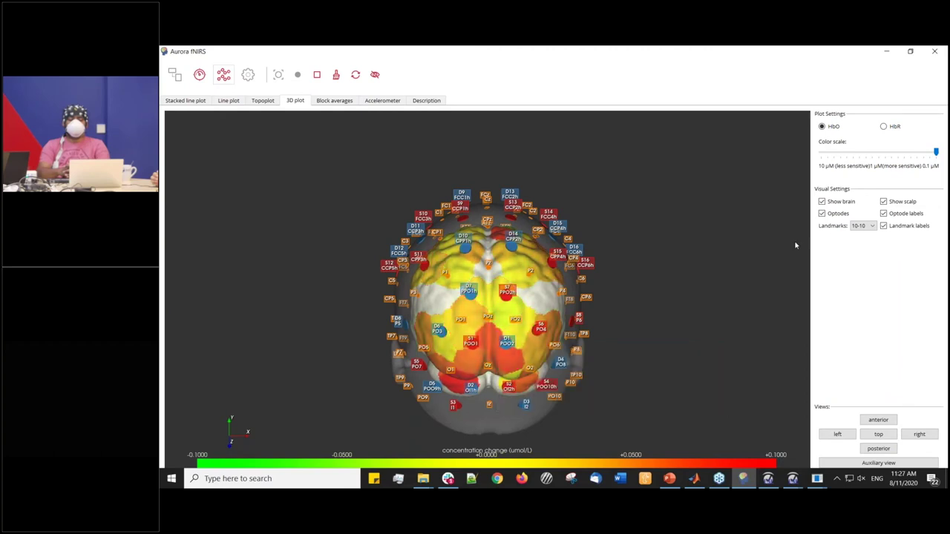
{"action": "mouse_move", "coordinate": [489, 356]}
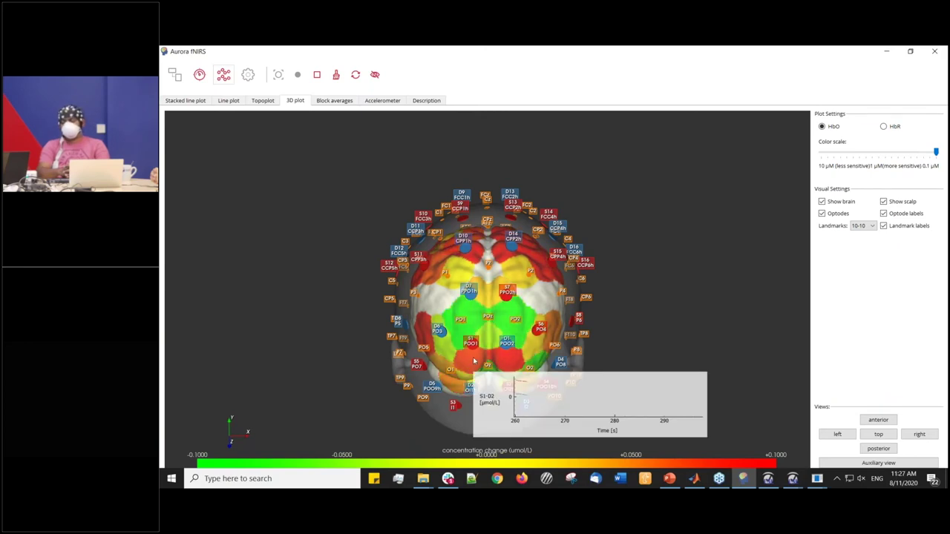
- Review the live fNIRS signals in the line plot, topoplot and 3D plot, then display the block averages
{"action": "left_click", "coordinate": [229, 100]}
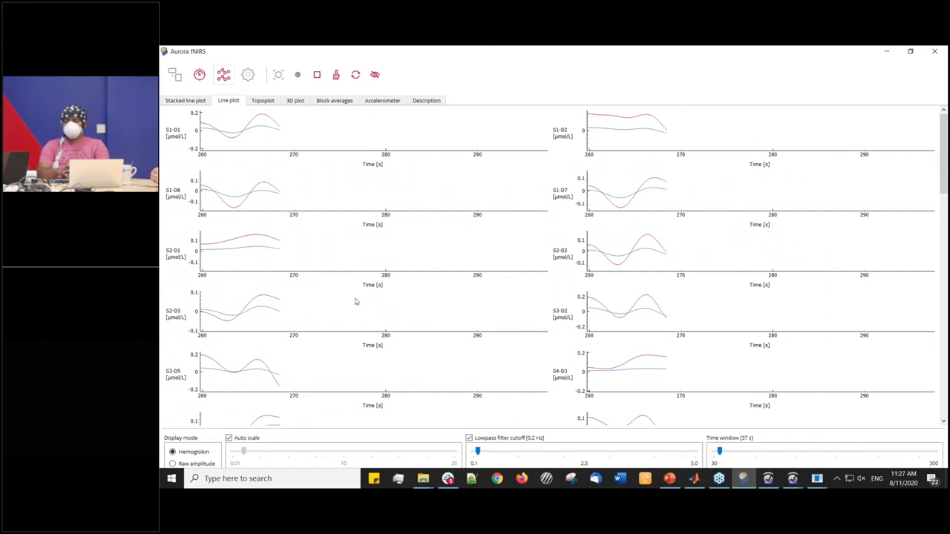
{"action": "left_click", "coordinate": [263, 100]}
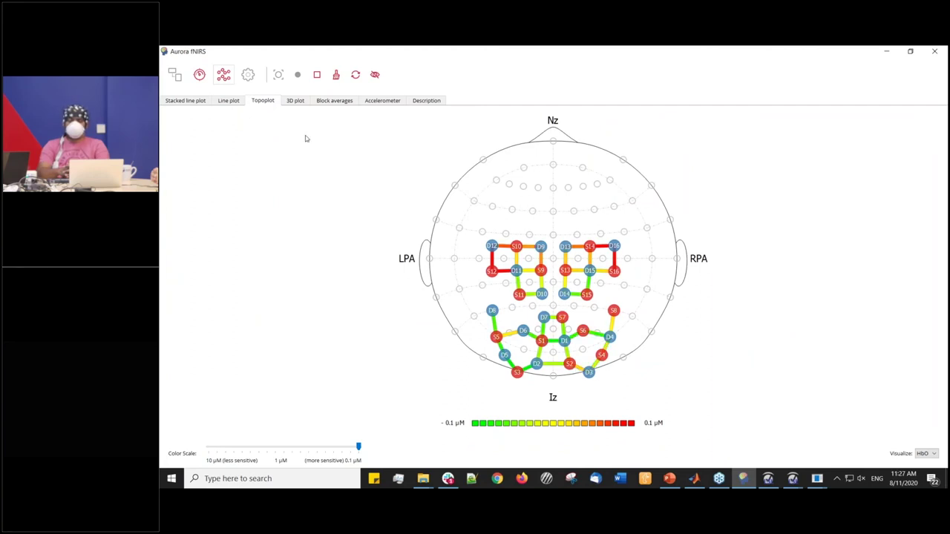
{"action": "left_click", "coordinate": [296, 100]}
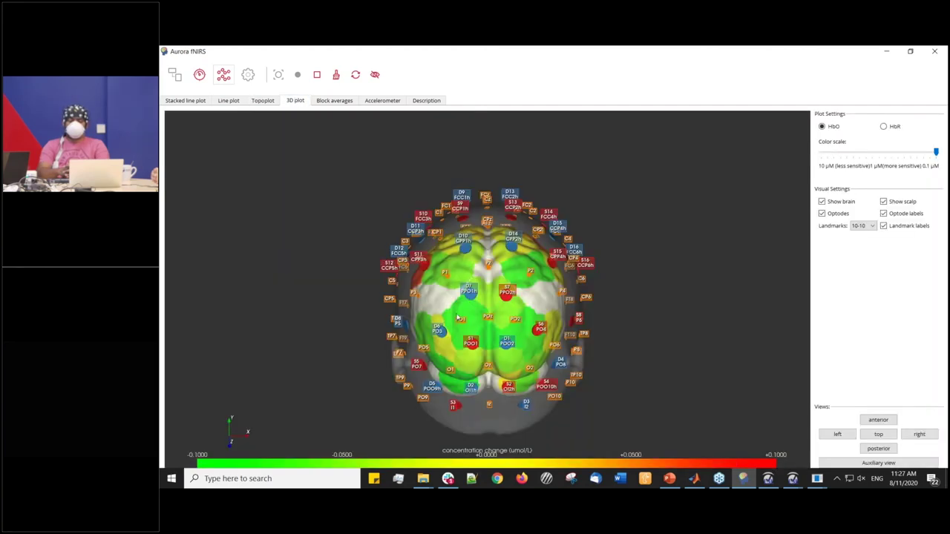
{"action": "left_click", "coordinate": [334, 100]}
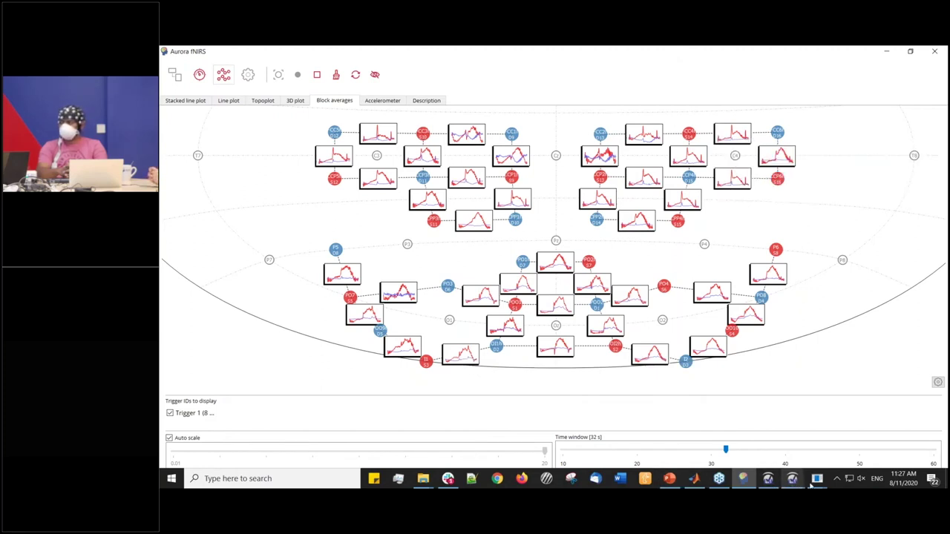
- Bring the Lab Recorder window in front of Aurora and reposition it to check the ongoing recording
{"action": "mouse_move", "coordinate": [816, 479]}
{"action": "mouse_move", "coordinate": [832, 460]}
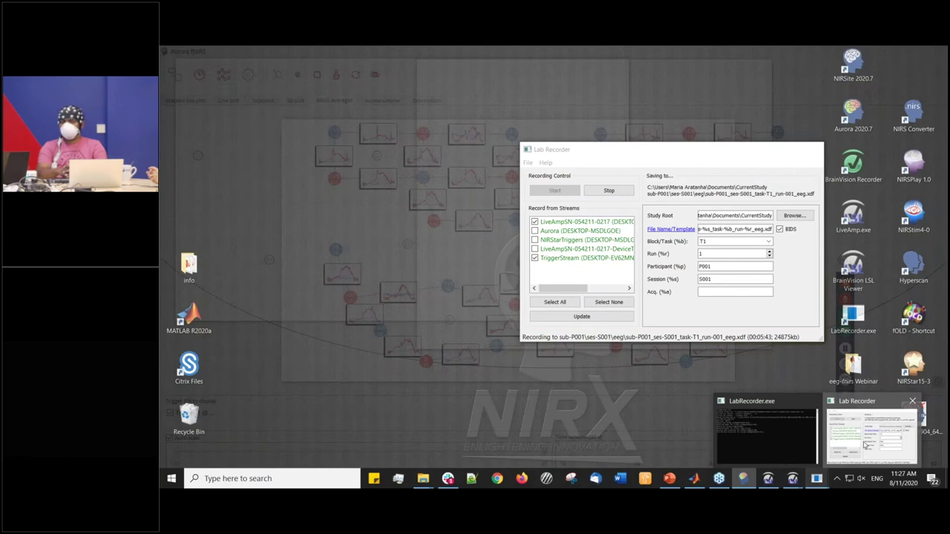
{"action": "left_click", "coordinate": [872, 436]}
{"action": "left_click_drag", "start_coordinate": [673, 155], "coordinate": [613, 126]}
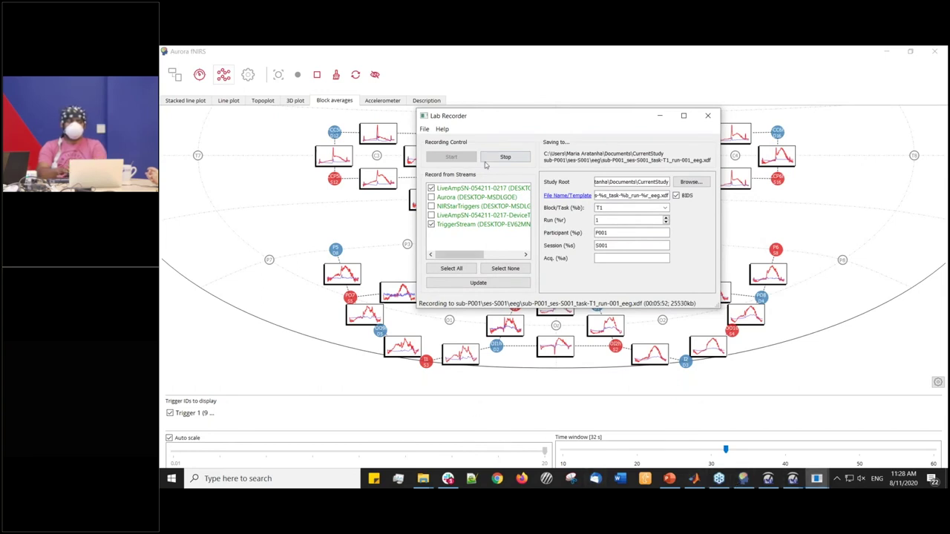
{"action": "left_click_drag", "start_coordinate": [526, 122], "coordinate": [664, 123]}
- Stop the fNIRS measurement in Aurora and the stream recording in Lab Recorder
{"action": "left_click", "coordinate": [272, 209]}
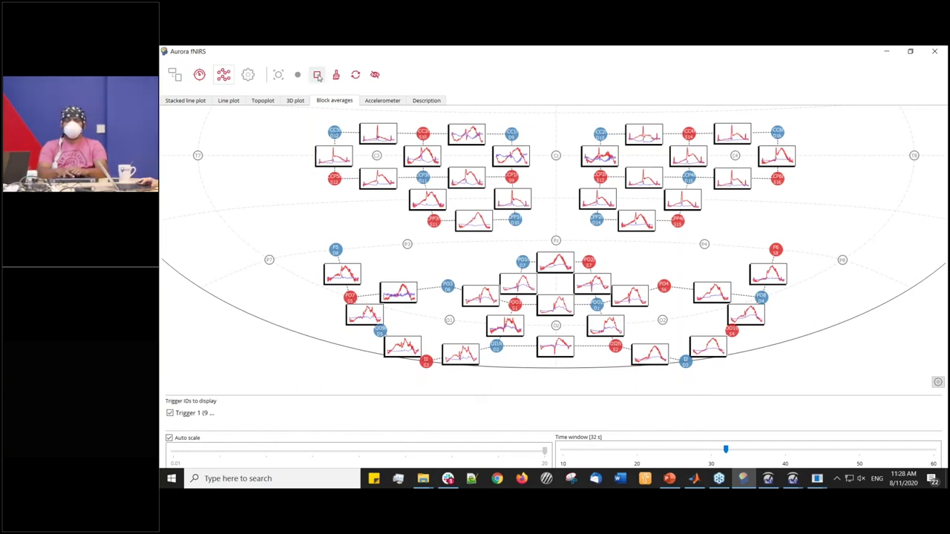
{"action": "left_click", "coordinate": [317, 77]}
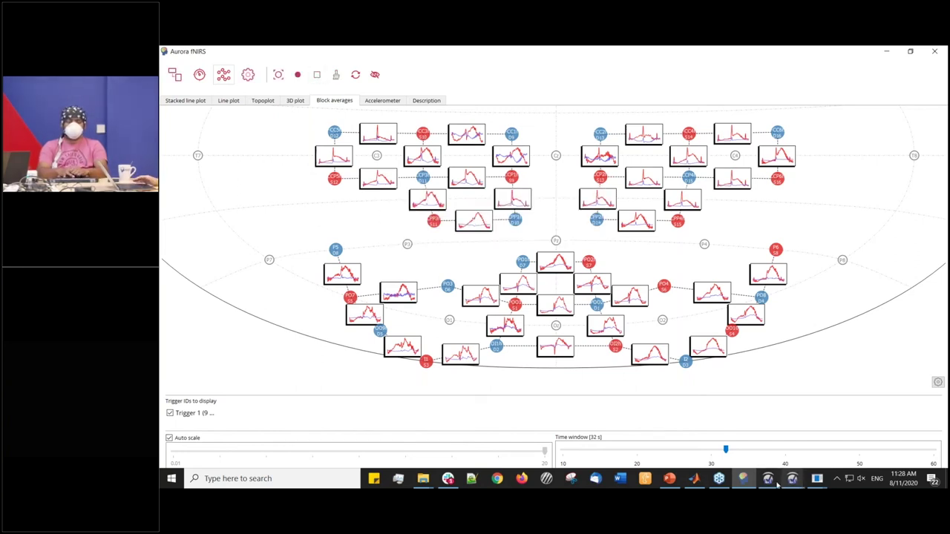
{"action": "left_click", "coordinate": [816, 478]}
{"action": "left_click", "coordinate": [858, 446]}
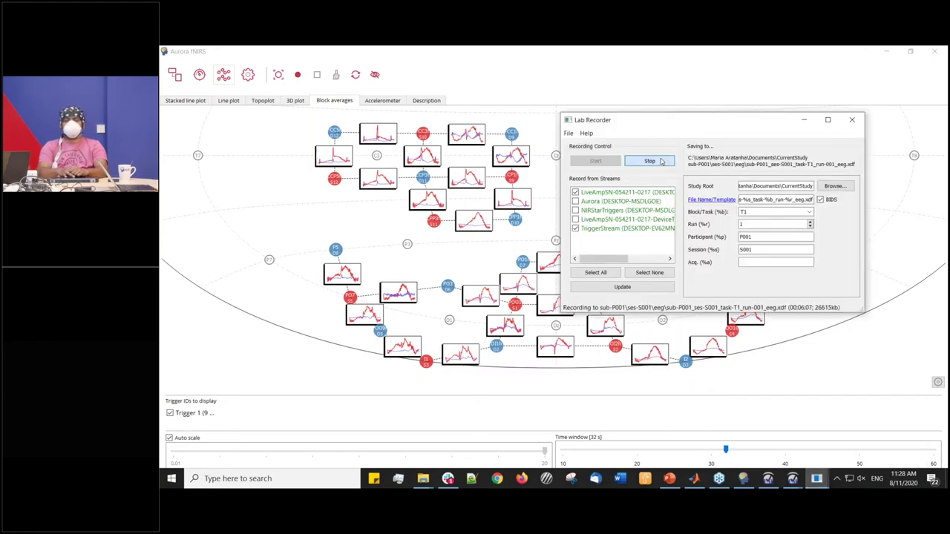
{"action": "left_click", "coordinate": [650, 162]}
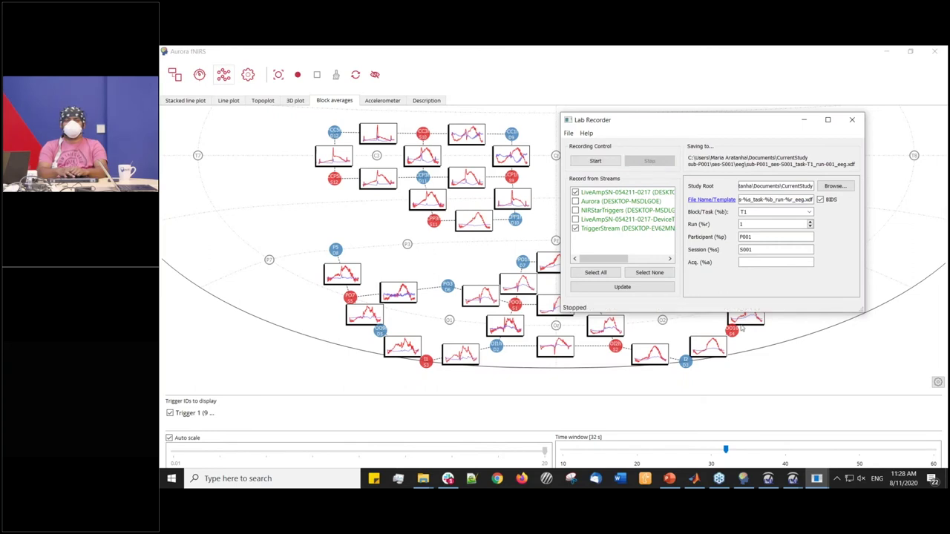
- Stop the EEG display in BrainVision LSL Viewer and disconnect its amplifier
{"action": "left_click", "coordinate": [792, 478]}
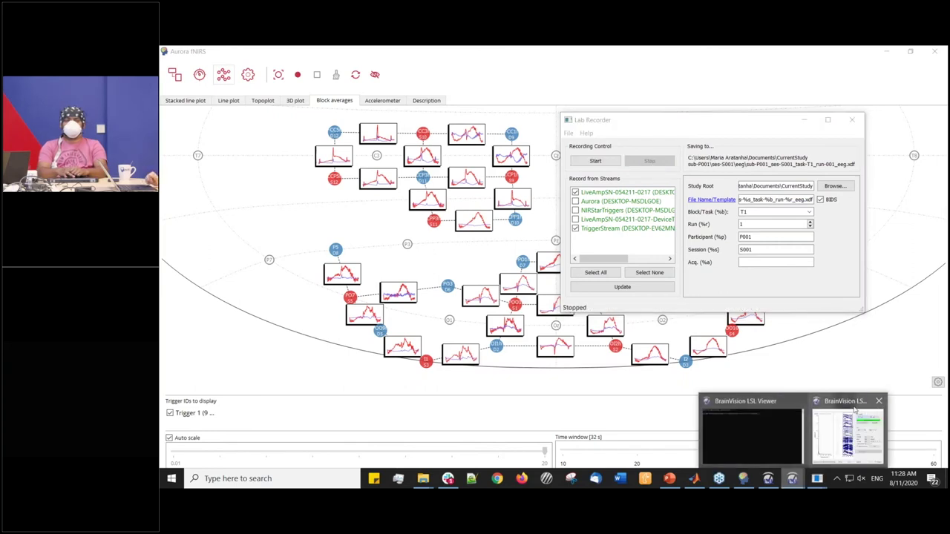
{"action": "left_click", "coordinate": [848, 434]}
{"action": "left_click", "coordinate": [722, 116]}
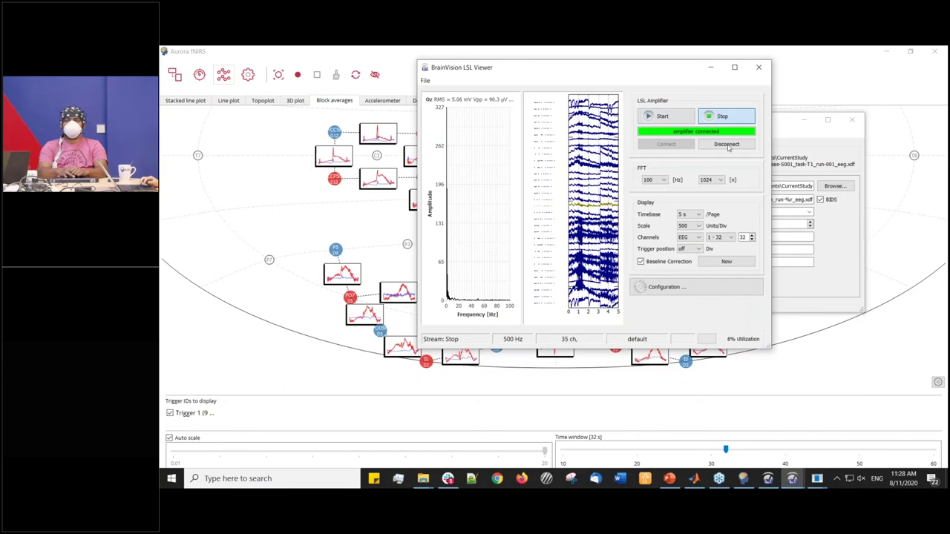
{"action": "left_click", "coordinate": [726, 145]}
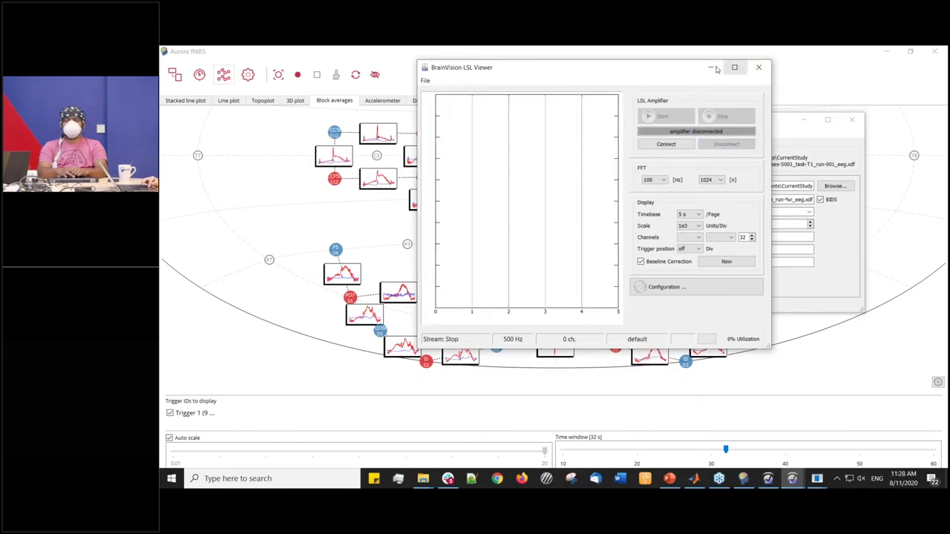
- Minimize the LSL Viewer, Lab Recorder and Aurora windows
{"action": "left_click", "coordinate": [710, 67]}
{"action": "left_click", "coordinate": [802, 120]}
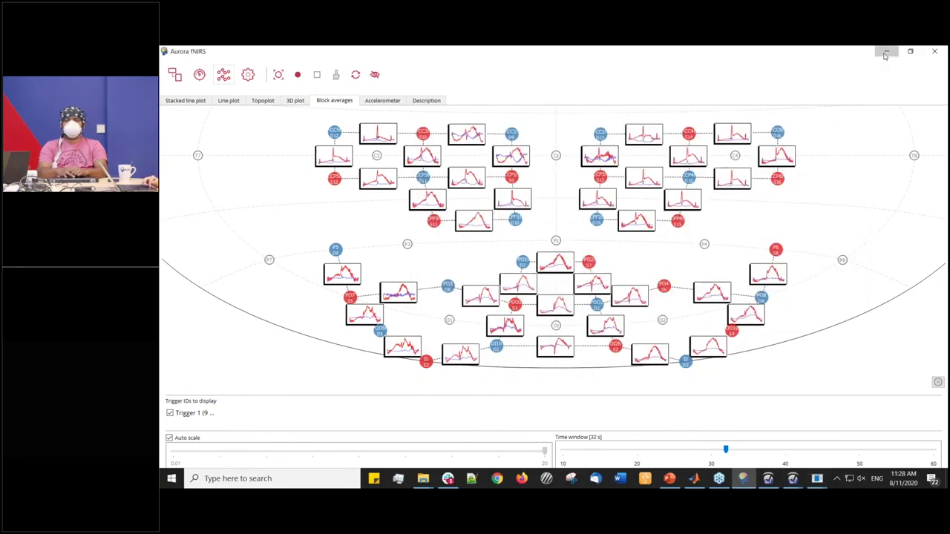
{"action": "left_click", "coordinate": [886, 51]}
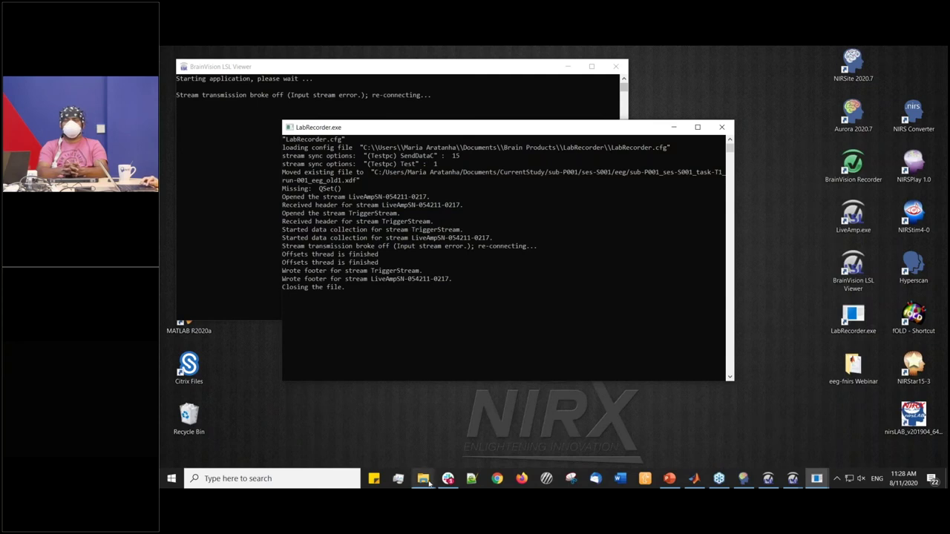
- Switch to File Explorer, browse to Documents > NIRx > Data > 2020-08-11 > 2020-08-11_002 and examine the recorded fNIRS files
{"action": "mouse_move", "coordinate": [423, 479]}
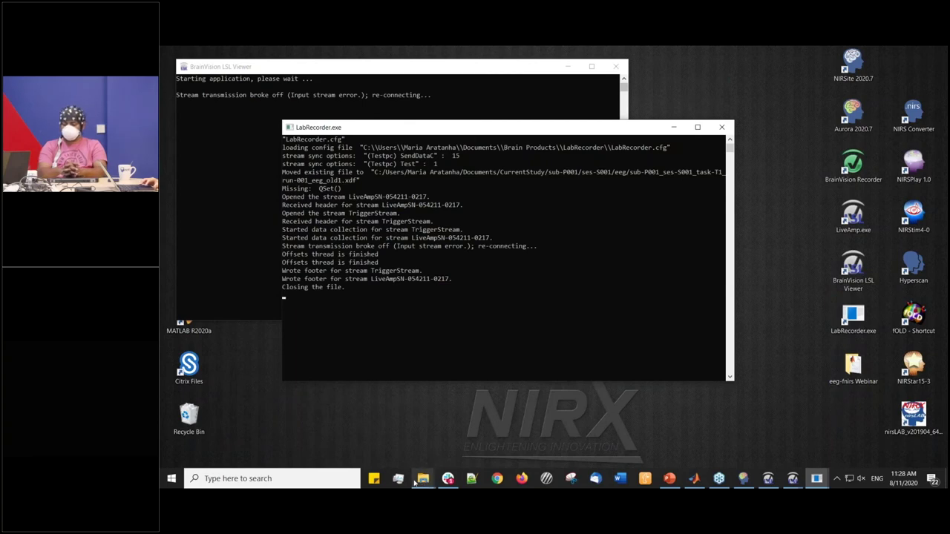
{"action": "left_click", "coordinate": [418, 481]}
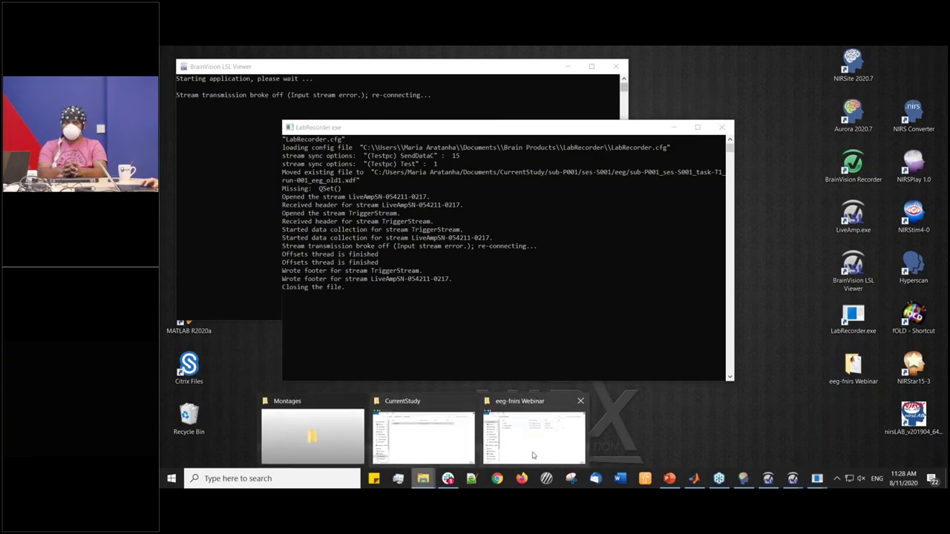
{"action": "left_click", "coordinate": [404, 439]}
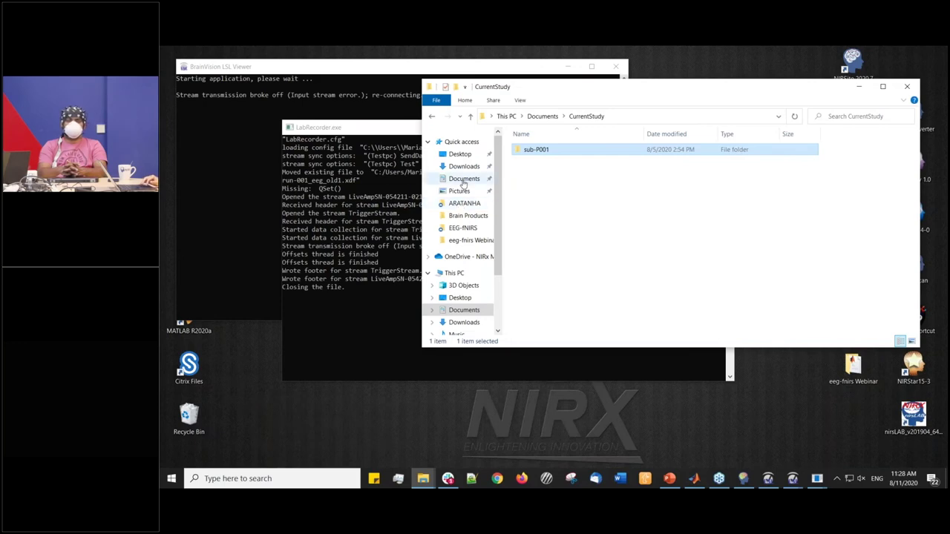
{"action": "left_click", "coordinate": [463, 179]}
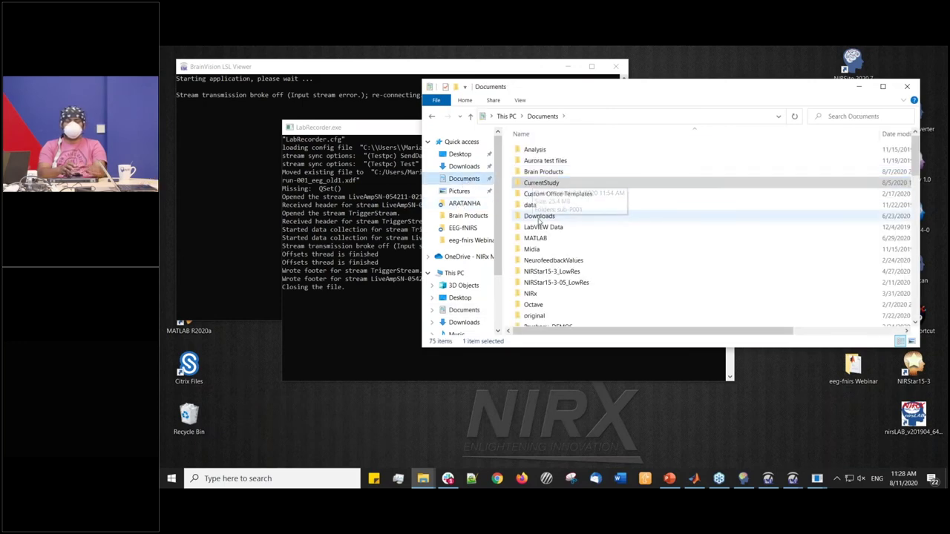
{"action": "double_click", "coordinate": [531, 293]}
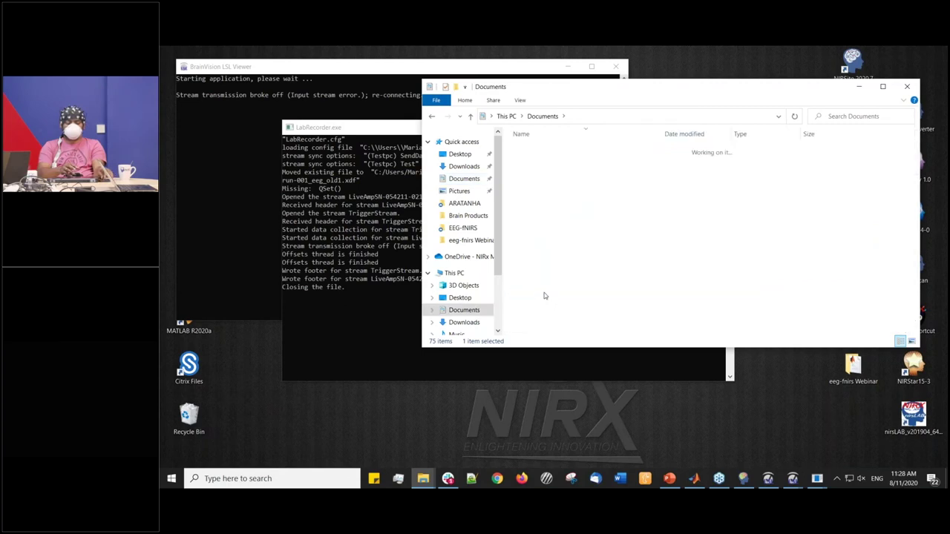
{"action": "double_click", "coordinate": [530, 183]}
{"action": "scroll", "coordinate": [545, 267], "scroll_direction": "down", "scroll_amount": 5}
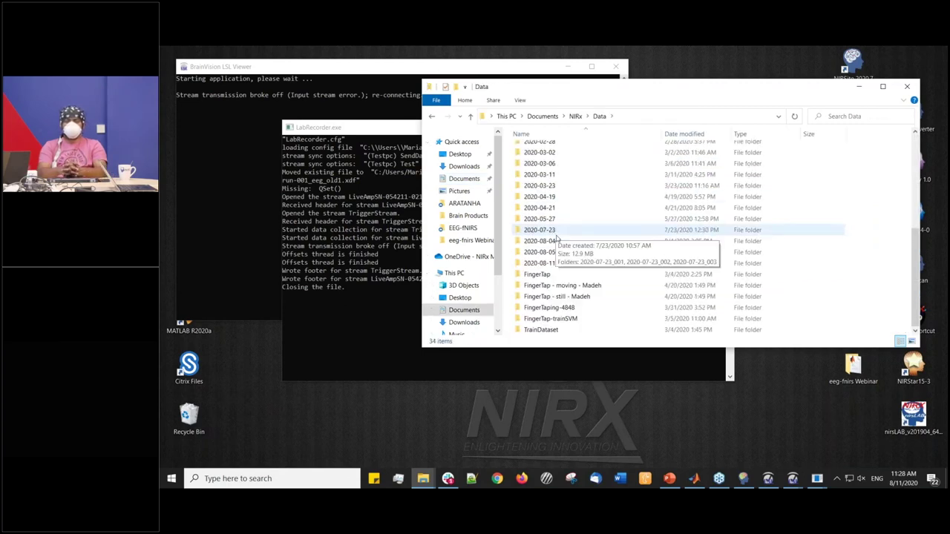
{"action": "double_click", "coordinate": [547, 265]}
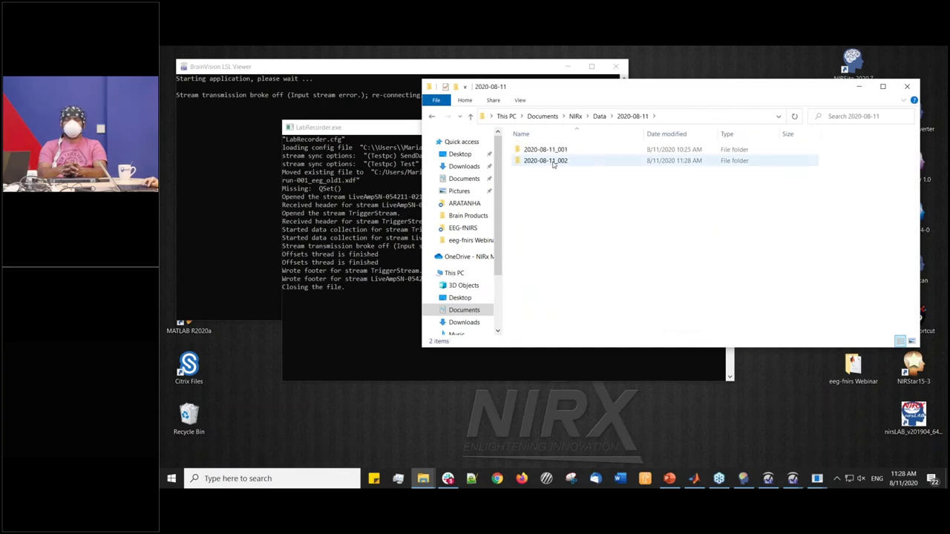
{"action": "double_click", "coordinate": [552, 162]}
{"action": "left_click_drag", "start_coordinate": [653, 94], "coordinate": [454, 80]}
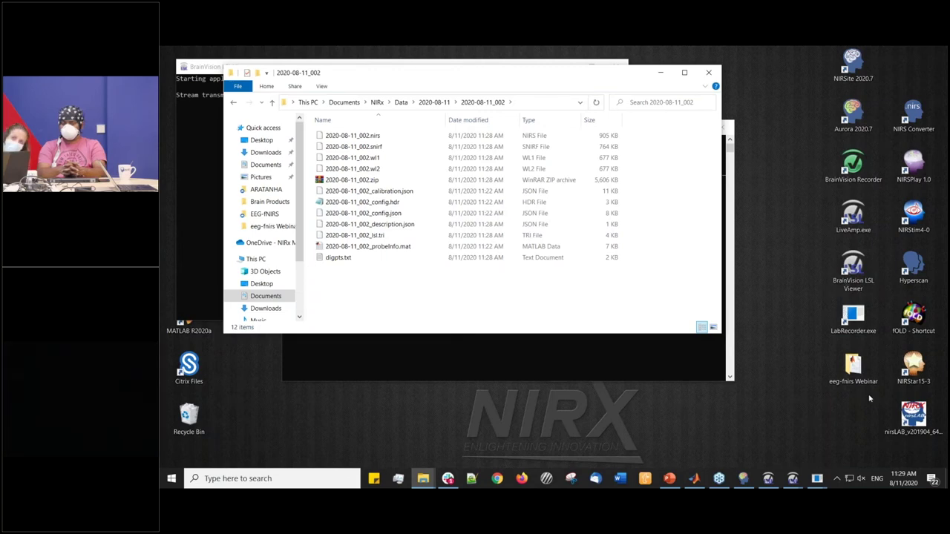
- Check the eeg-fnirs Webinar folder, minimize it, and browse to Documents > CurrentStudy > sub-P001 > ses-S002 > eeg for the XDF recording
{"action": "double_click", "coordinate": [853, 365]}
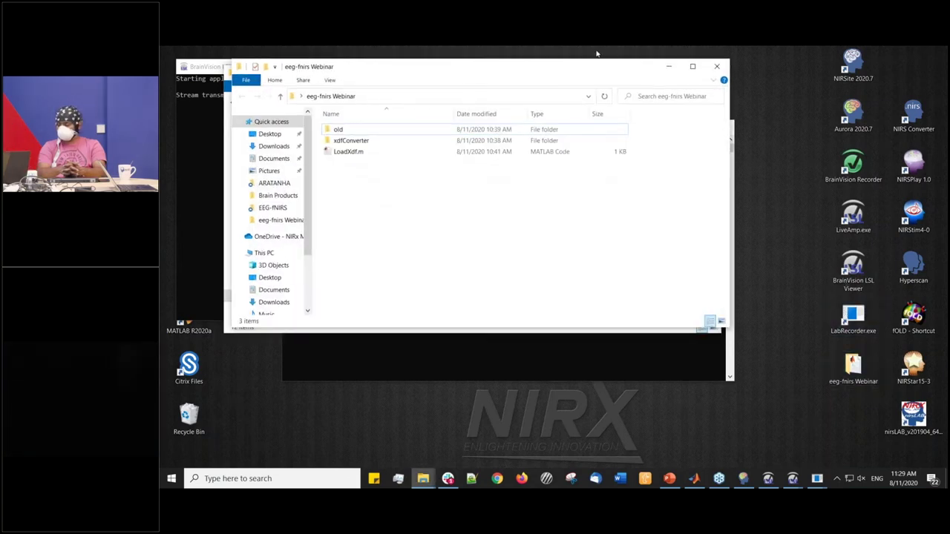
{"action": "left_click", "coordinate": [665, 69]}
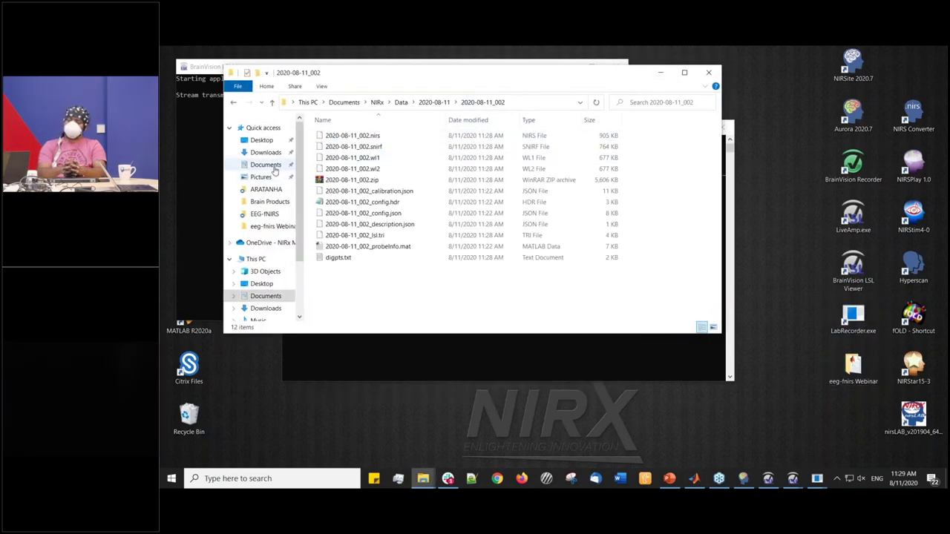
{"action": "left_click", "coordinate": [248, 165]}
{"action": "double_click", "coordinate": [343, 168]}
{"action": "left_click", "coordinate": [349, 138]}
{"action": "double_click", "coordinate": [355, 140]}
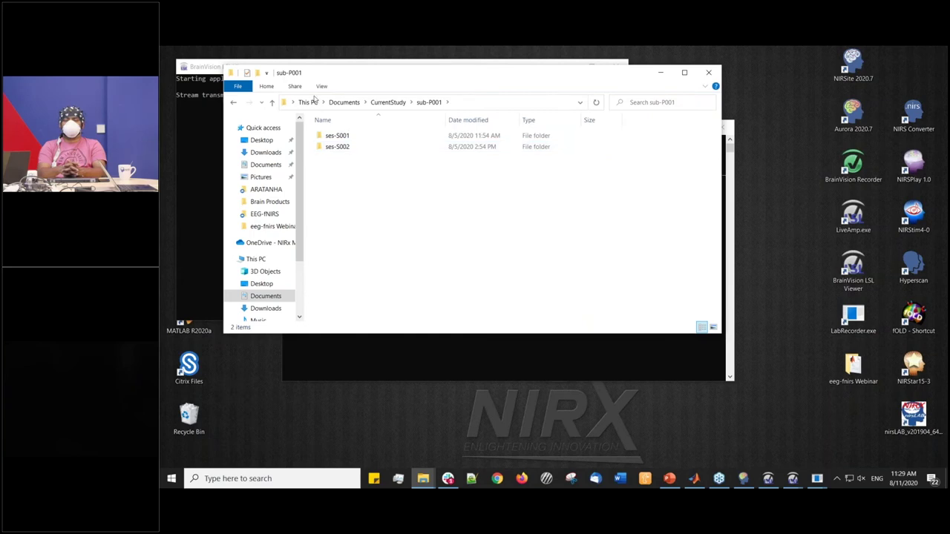
{"action": "double_click", "coordinate": [339, 146]}
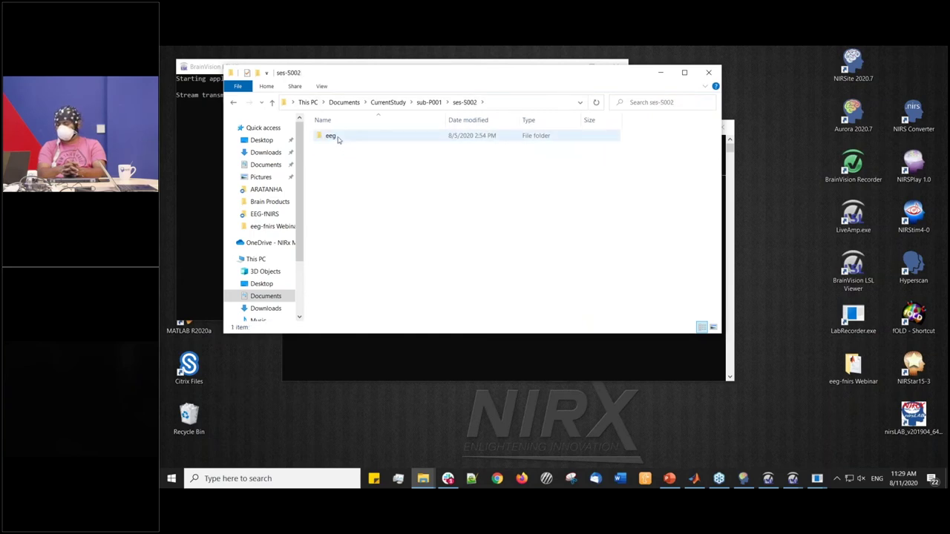
{"action": "double_click", "coordinate": [331, 137]}
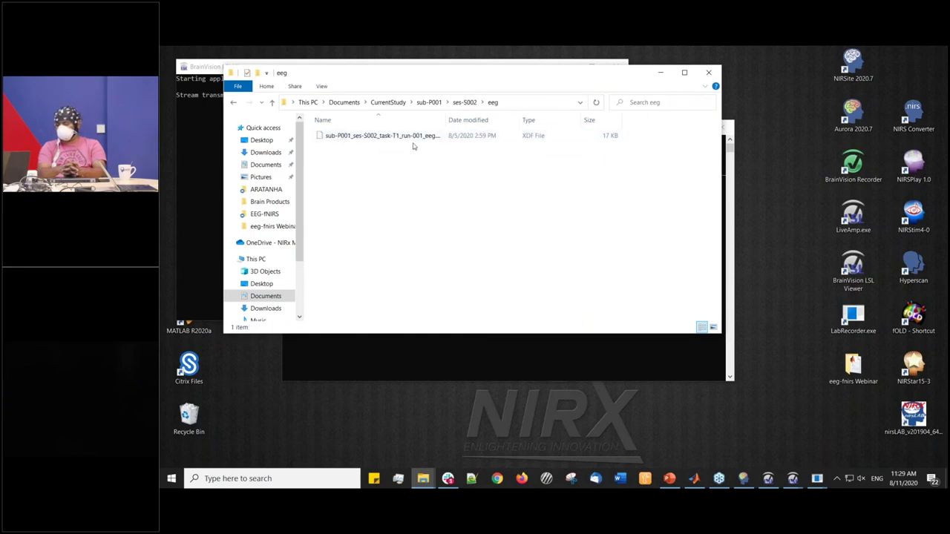
- Switch to MATLAB, browse the current folder to old > ses-S002 > eeg and select sub-P001_ses-S002_task-T1_run-001_eeg.xdf
{"action": "left_click", "coordinate": [695, 480]}
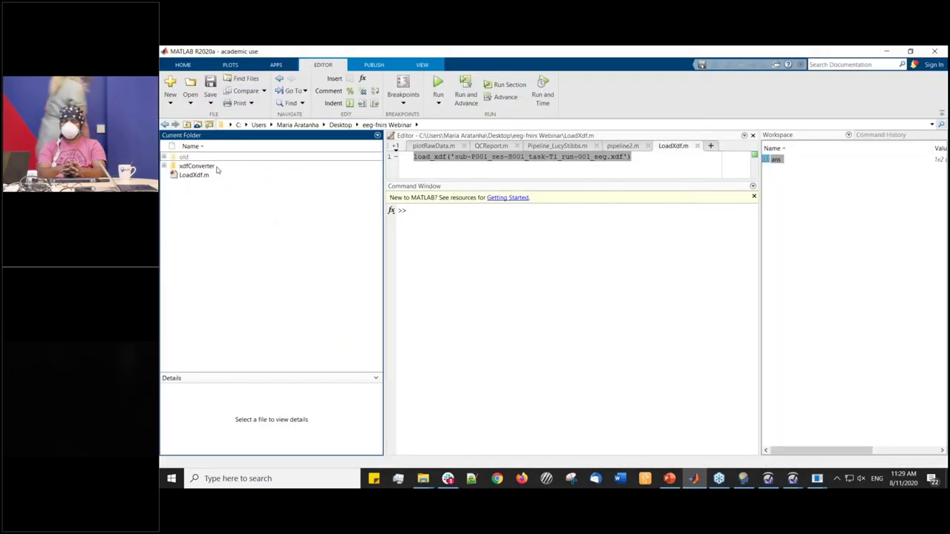
{"action": "left_click", "coordinate": [165, 157]}
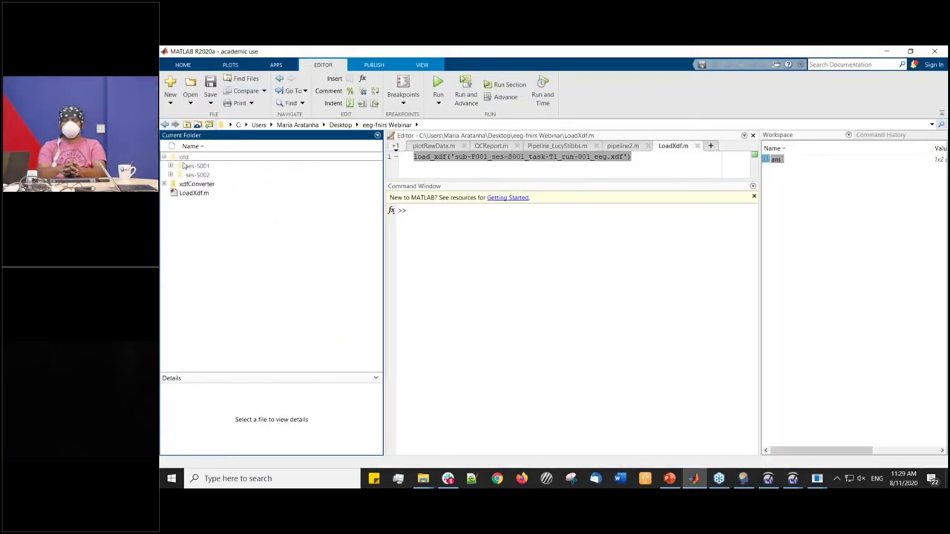
{"action": "double_click", "coordinate": [194, 175]}
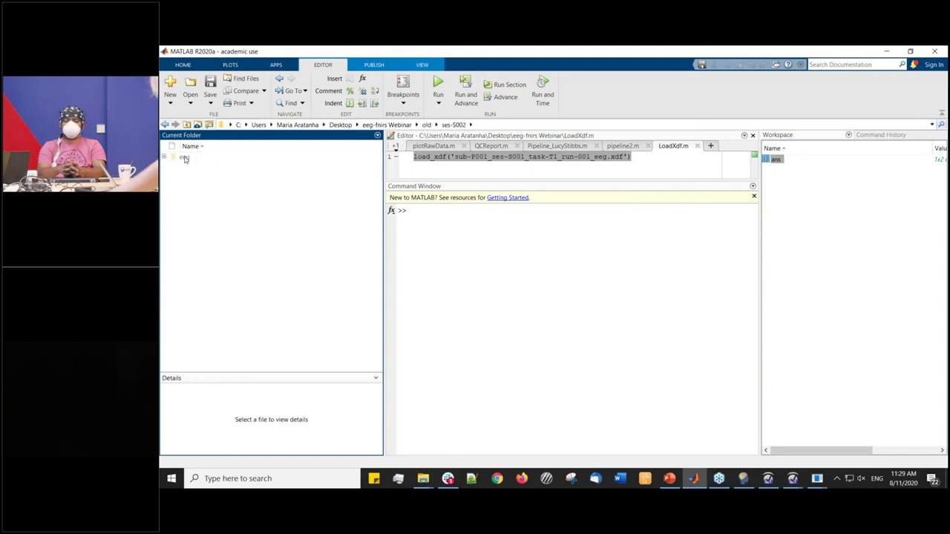
{"action": "double_click", "coordinate": [184, 158]}
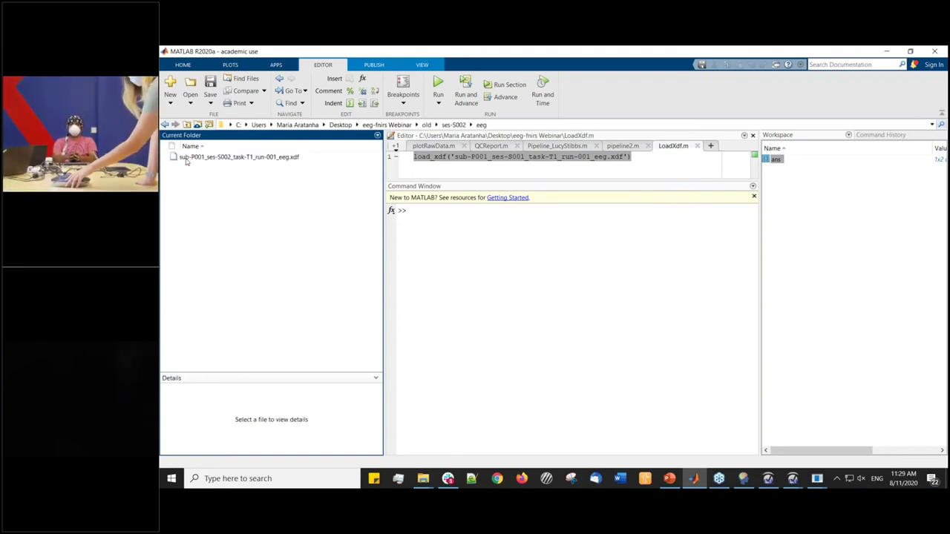
{"action": "left_click", "coordinate": [193, 157]}
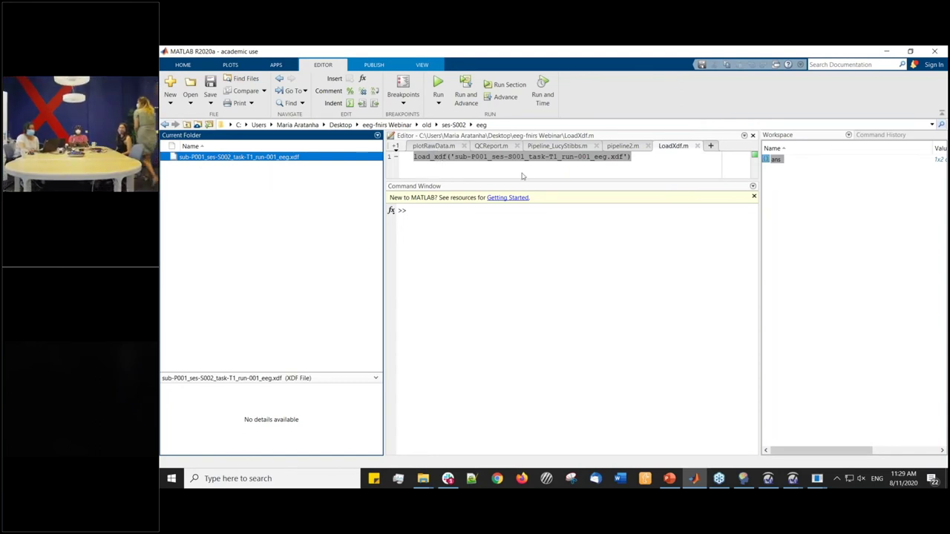
- Open the ans variable in an enlarged variable editor and inspect the info field of its first struct, ans(1, 1)
{"action": "double_click", "coordinate": [775, 159]}
{"action": "left_click_drag", "start_coordinate": [520, 182], "coordinate": [504, 282]}
{"action": "double_click", "coordinate": [410, 182]}
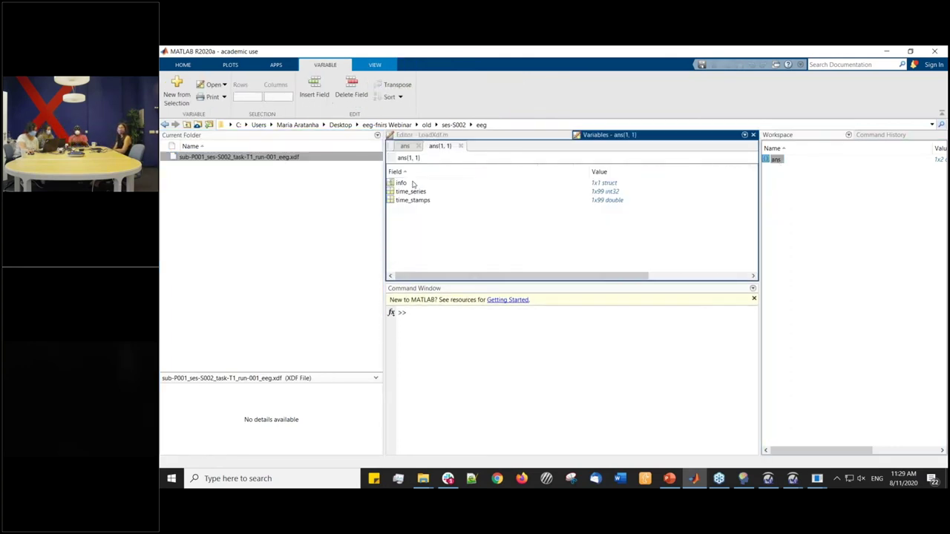
{"action": "left_click", "coordinate": [402, 184]}
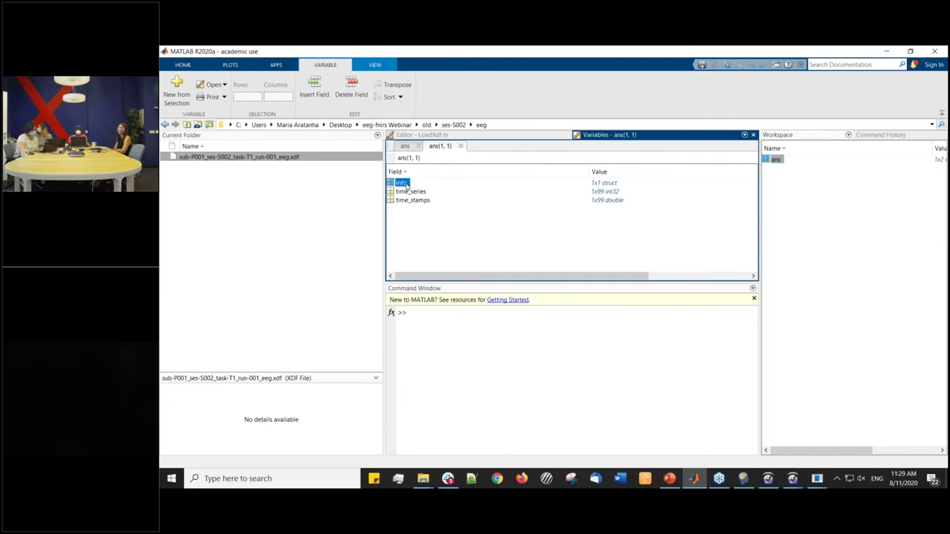
{"action": "double_click", "coordinate": [401, 183]}
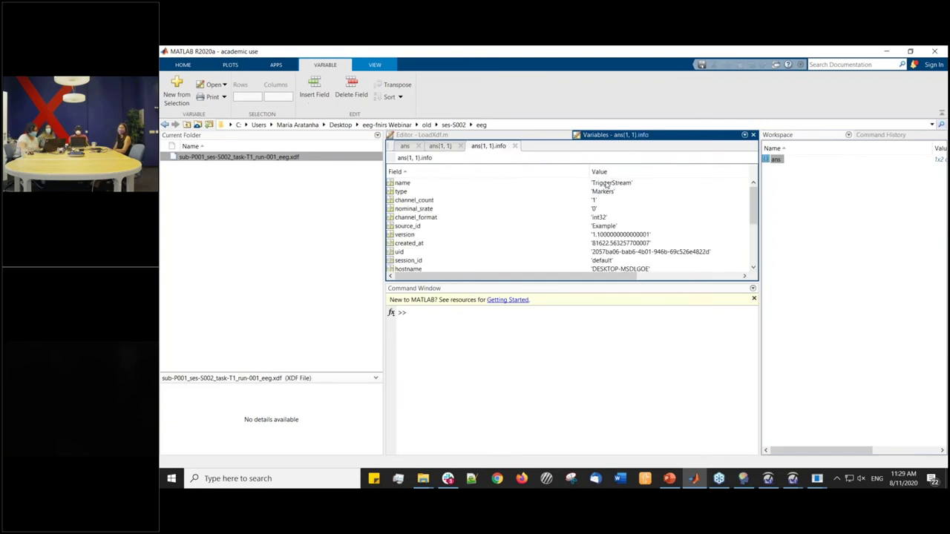
- Return to the ans cell array and inspect the info field of its second struct, ans(1, 2)
{"action": "left_click", "coordinate": [411, 148]}
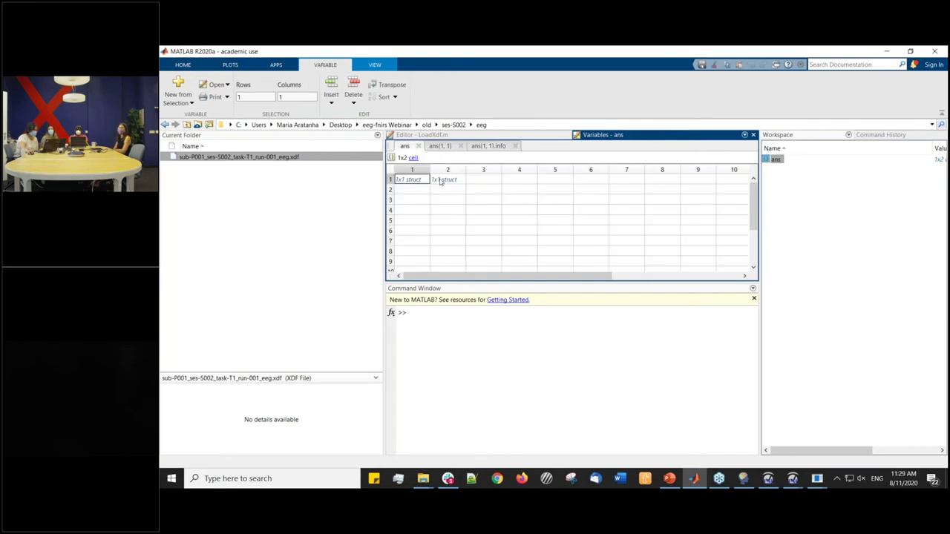
{"action": "double_click", "coordinate": [441, 181]}
{"action": "double_click", "coordinate": [606, 183]}
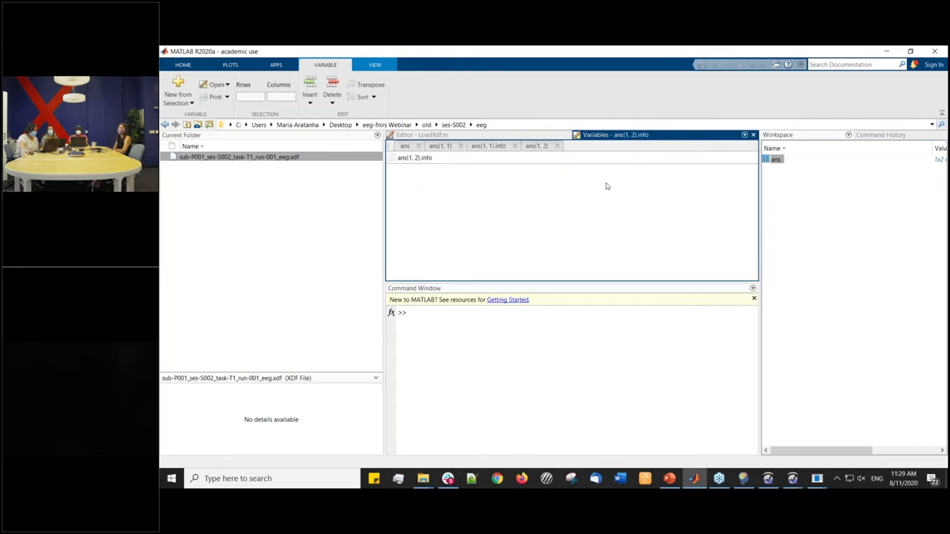
- Return to the ans cell array, open the time_series field of ans(1, 2) and examine its samples across the columns
{"action": "left_click", "coordinate": [406, 146]}
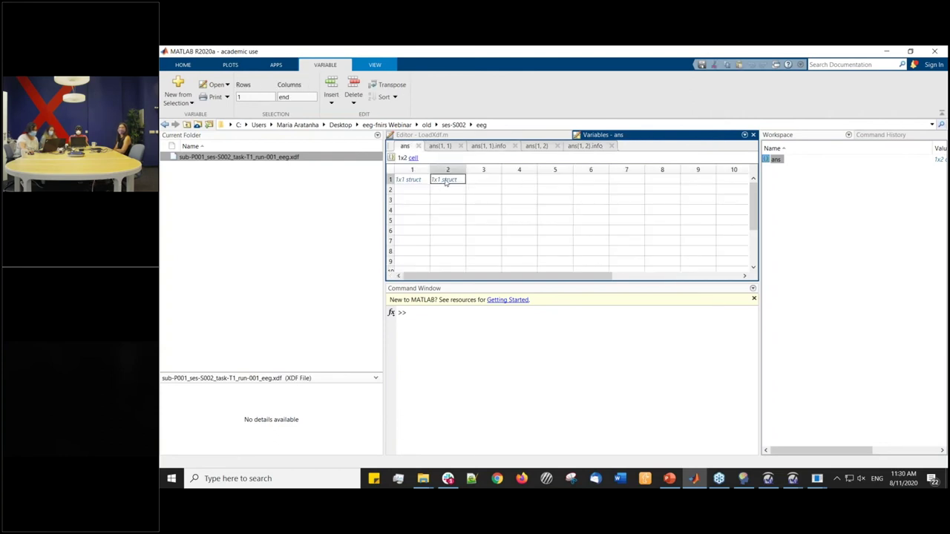
{"action": "double_click", "coordinate": [446, 181]}
{"action": "left_click", "coordinate": [418, 202]}
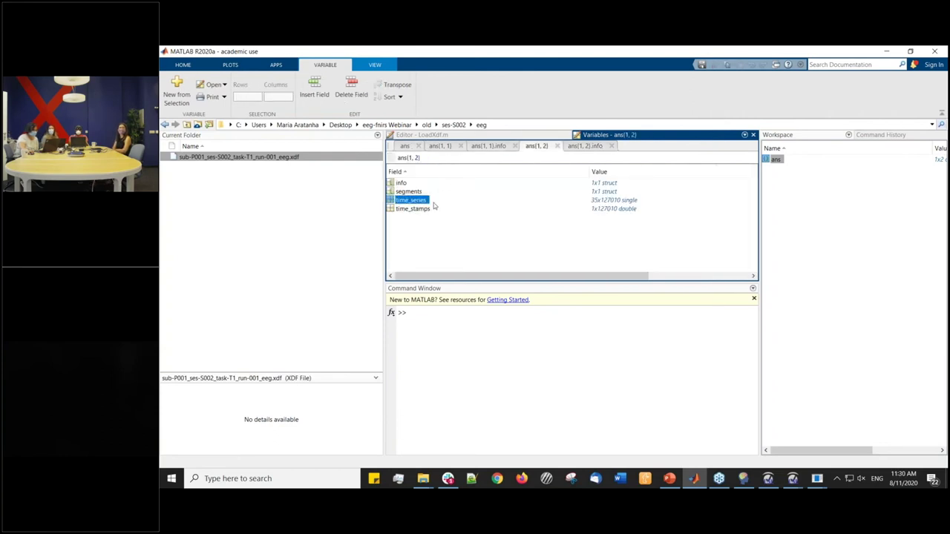
{"action": "double_click", "coordinate": [424, 202]}
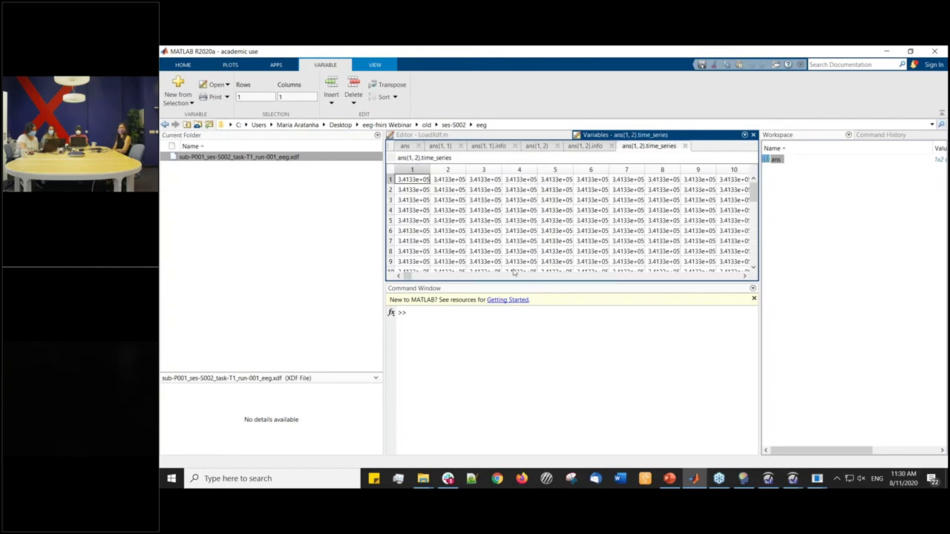
{"action": "left_click_drag", "start_coordinate": [412, 277], "coordinate": [448, 273]}
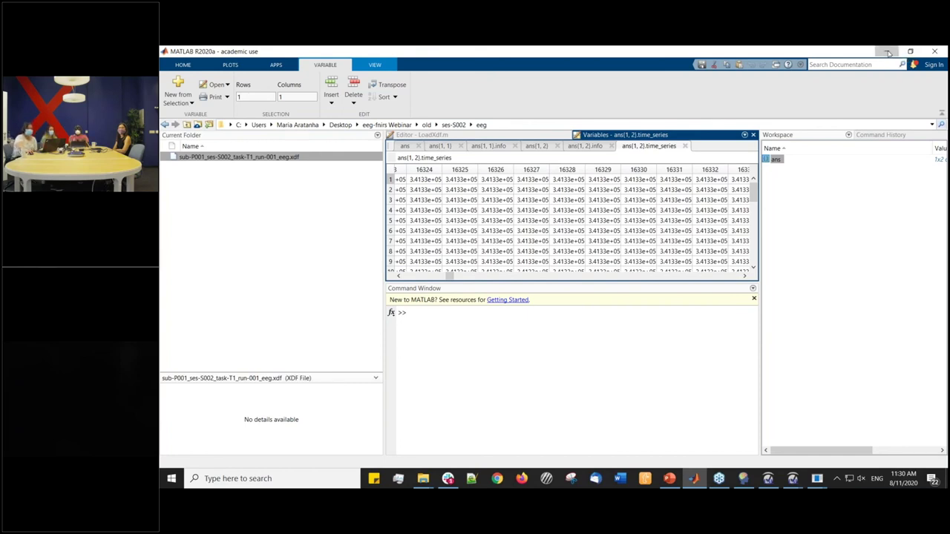
- Minimize MATLAB, shift the eeg folder window aside and minimize it to reach the desktop
{"action": "left_click", "coordinate": [887, 54]}
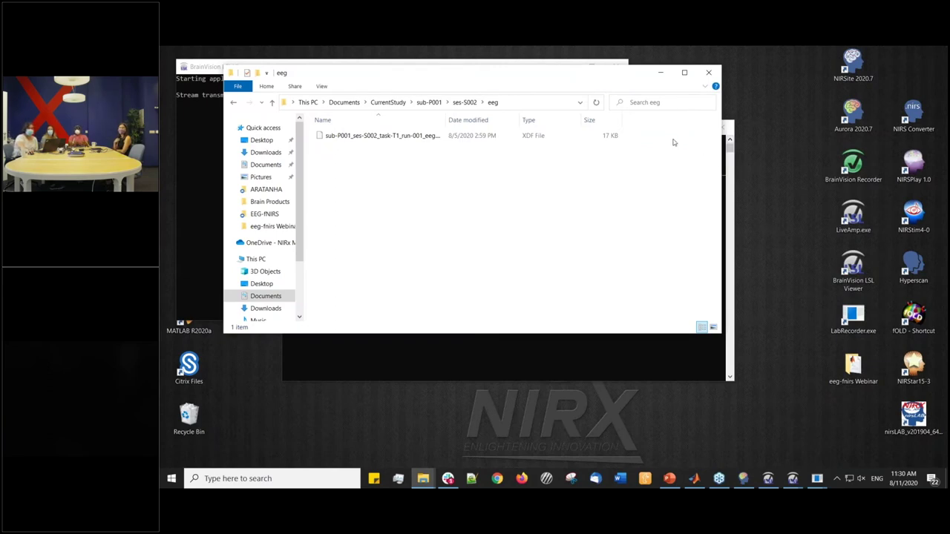
{"action": "left_click_drag", "start_coordinate": [491, 78], "coordinate": [581, 92]}
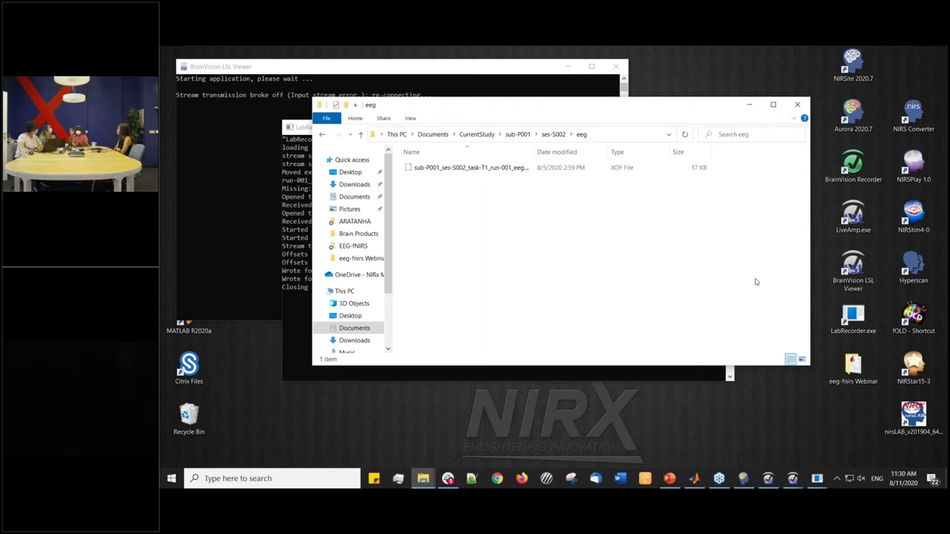
{"action": "left_click", "coordinate": [752, 106]}
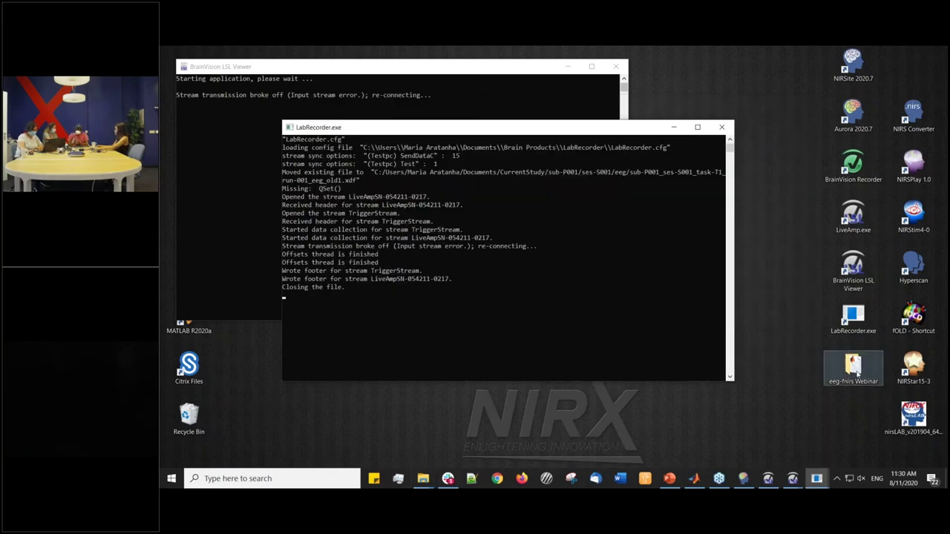
{"action": "left_click", "coordinate": [847, 290]}
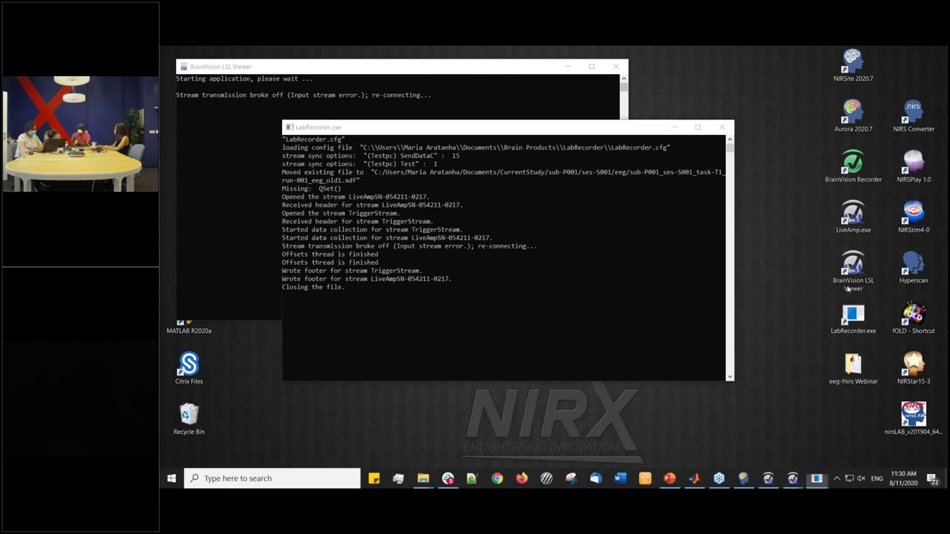